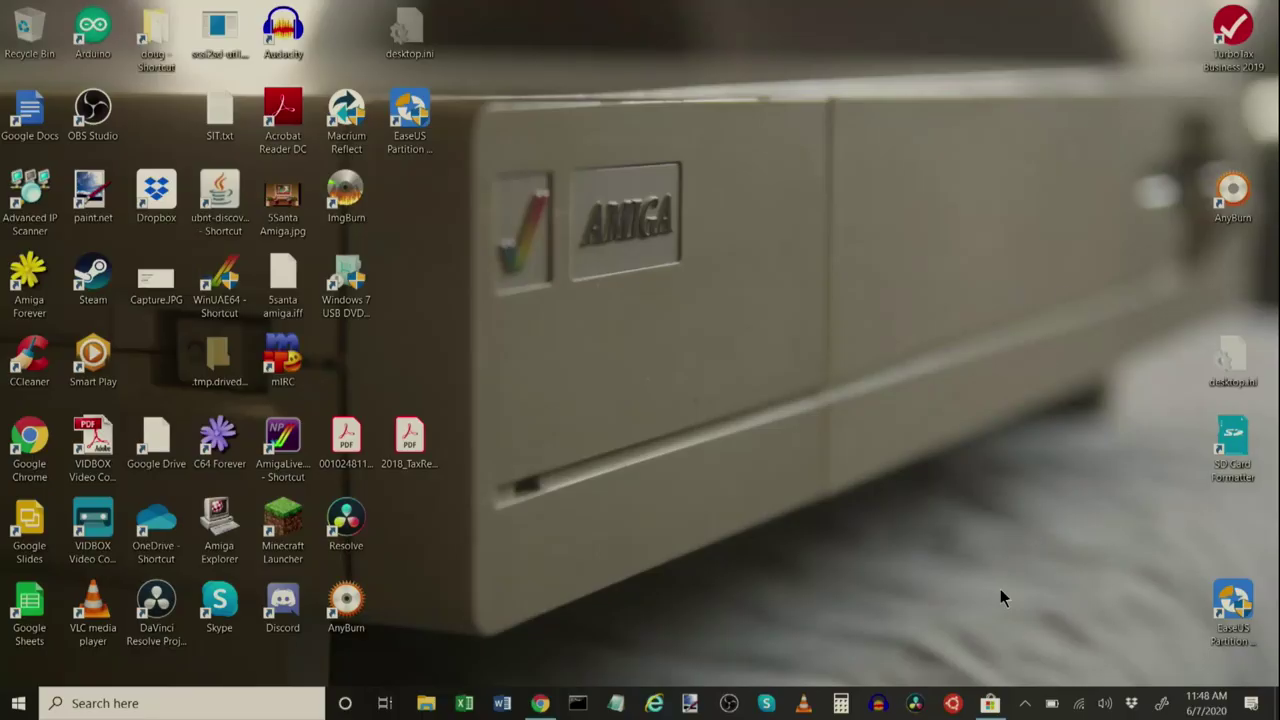
Step: Search the Microsoft Store for ubuntu, view the Ubuntu app's listing, and close the store
{"action": "left_click", "coordinate": [989, 703]}
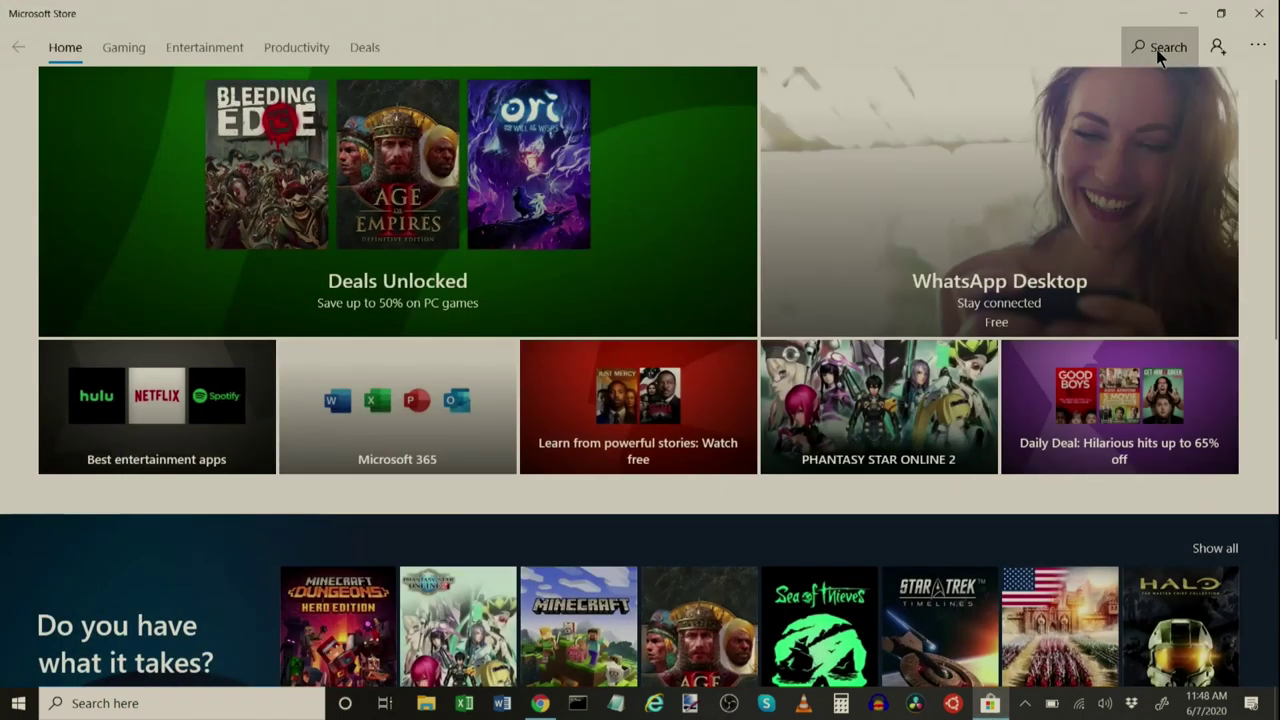
{"action": "left_click", "coordinate": [1157, 48]}
{"action": "type", "text": "ub"}
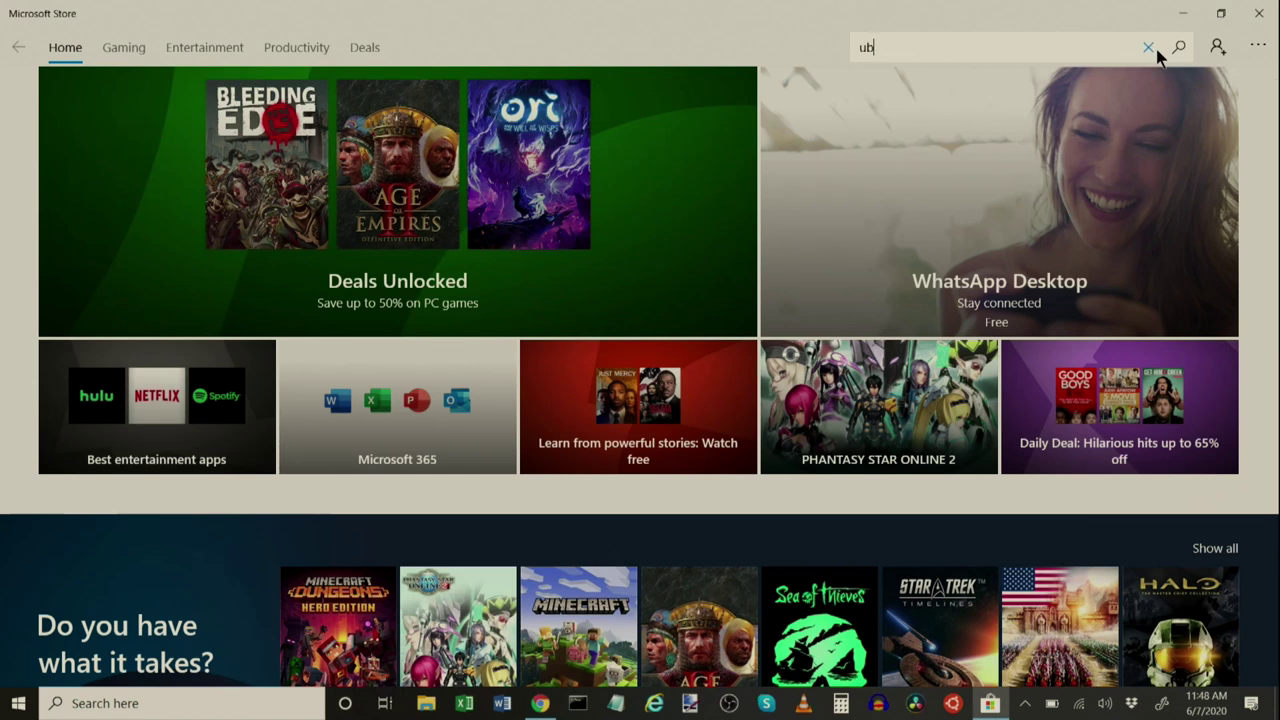
{"action": "type", "text": "untu"}
{"action": "key", "text": "Return"}
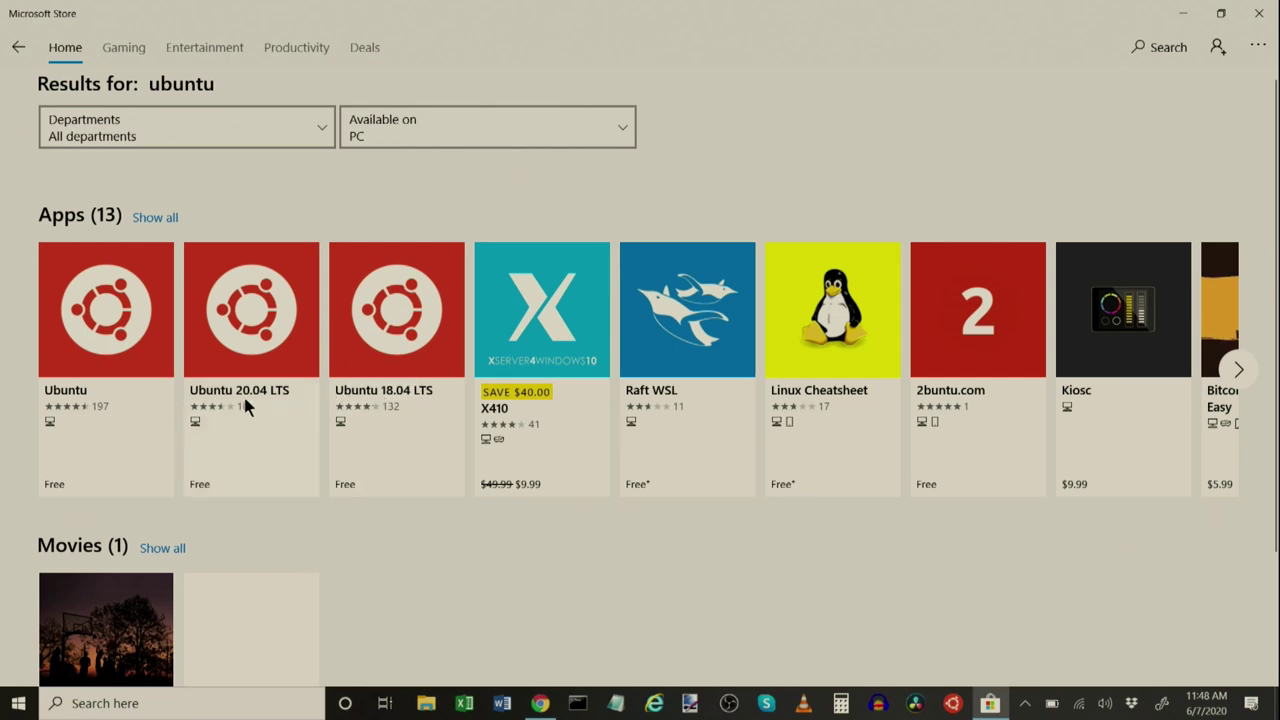
{"action": "left_click", "coordinate": [97, 370]}
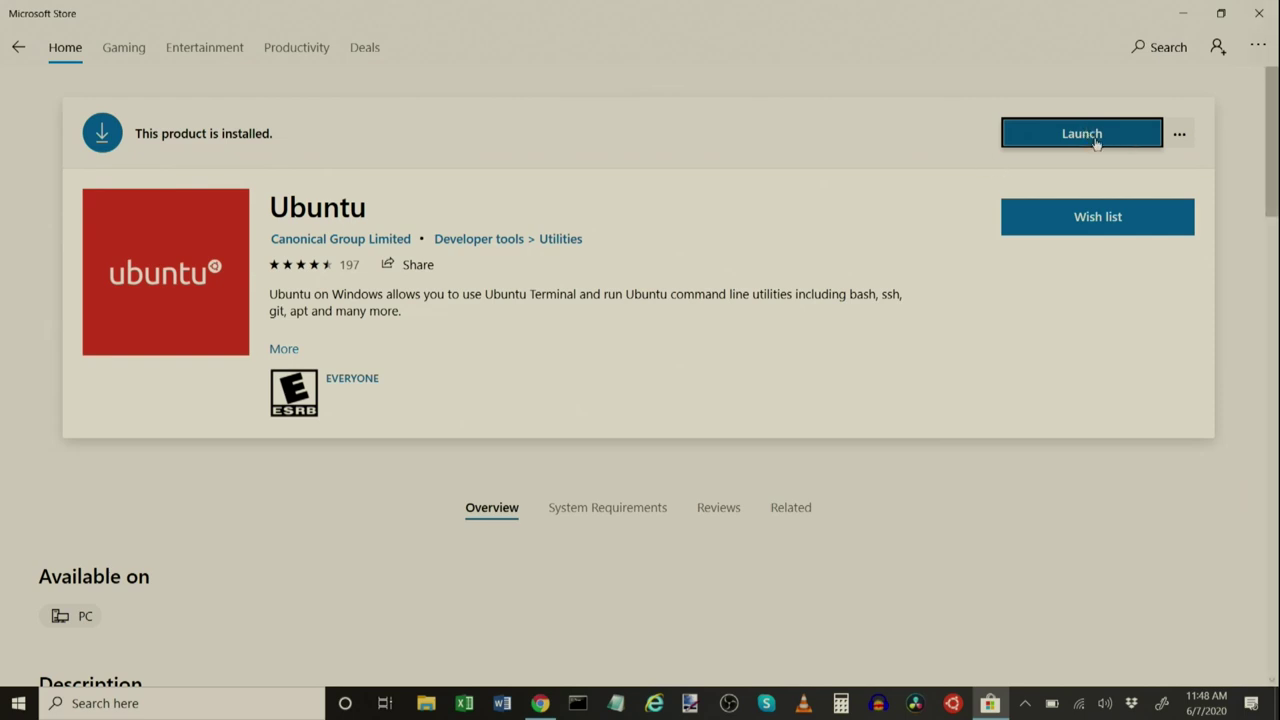
{"action": "left_click", "coordinate": [1256, 15]}
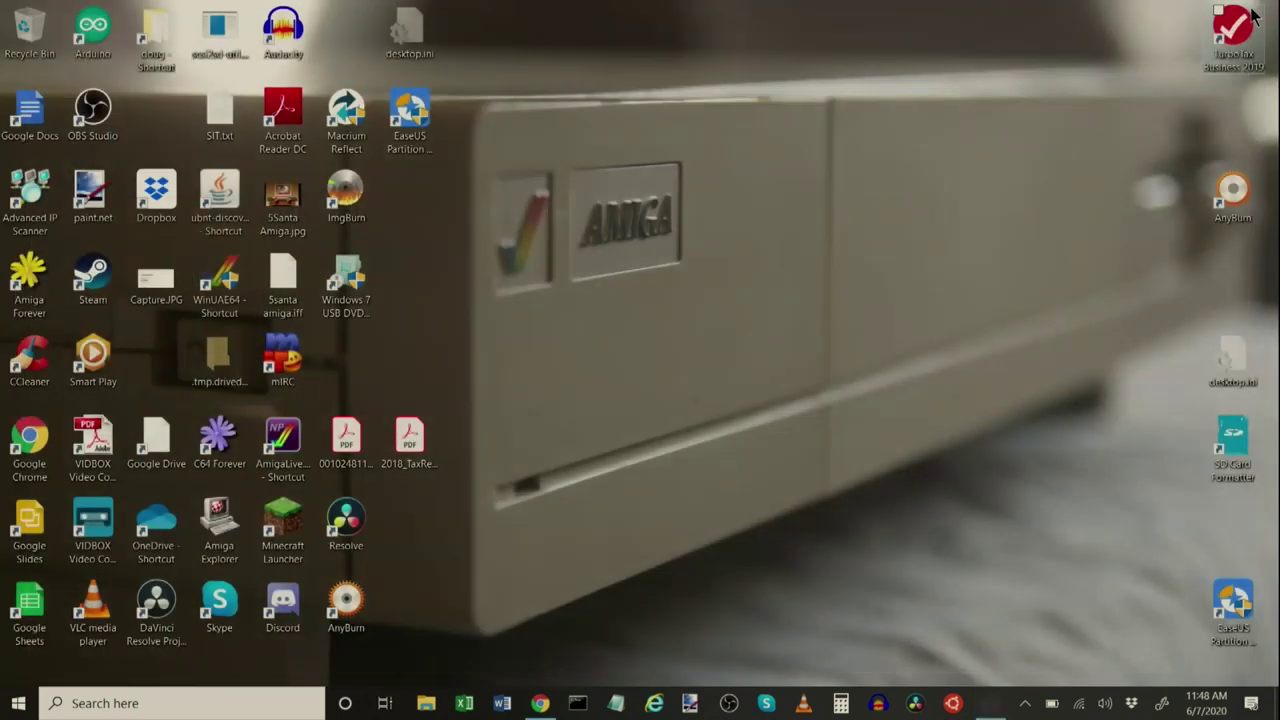
Step: Search Windows for ubuntu and check the options offered for the Ubuntu app, then dismiss the search
{"action": "left_click", "coordinate": [82, 704]}
{"action": "type", "text": "ubuntu"}
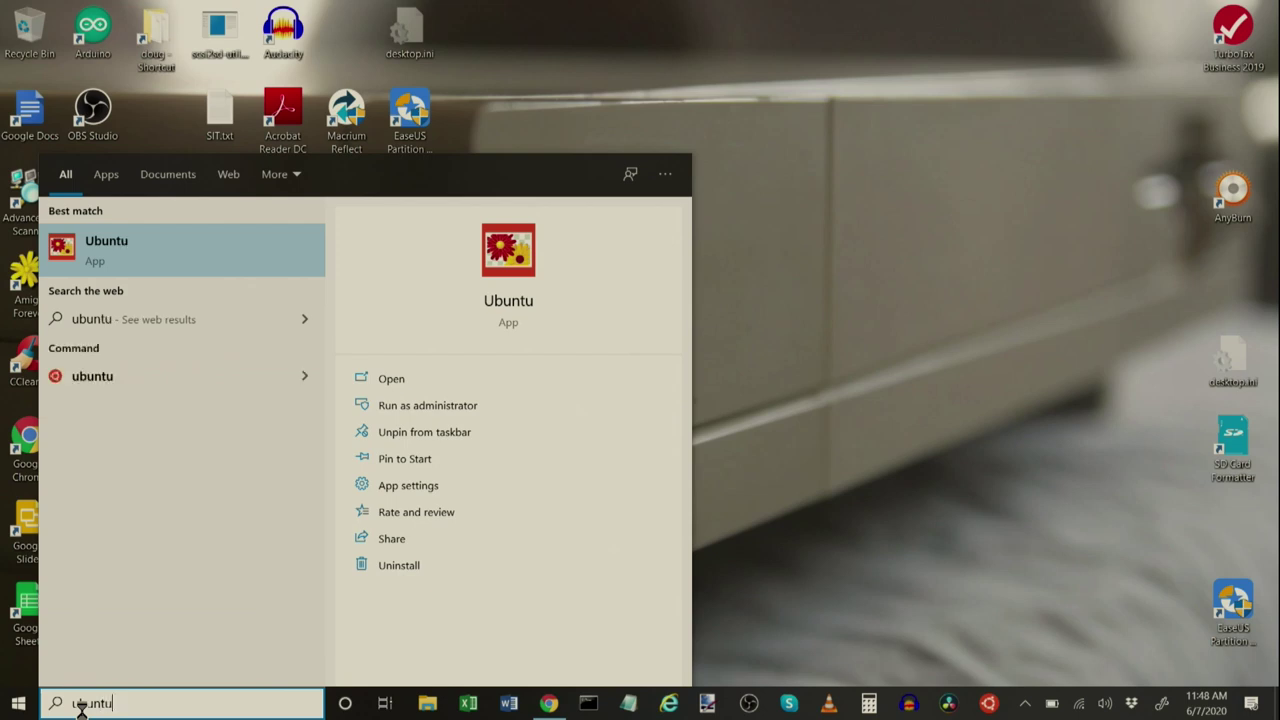
{"action": "right_click", "coordinate": [513, 268]}
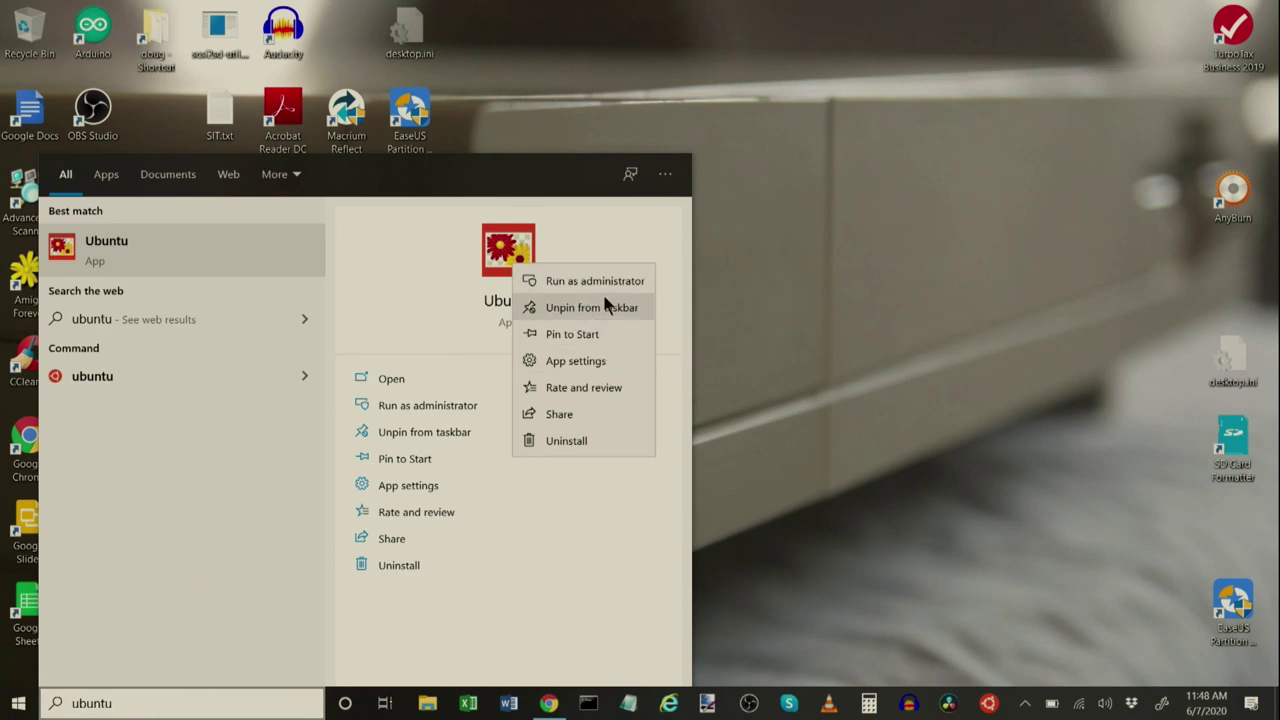
{"action": "left_click", "coordinate": [857, 175]}
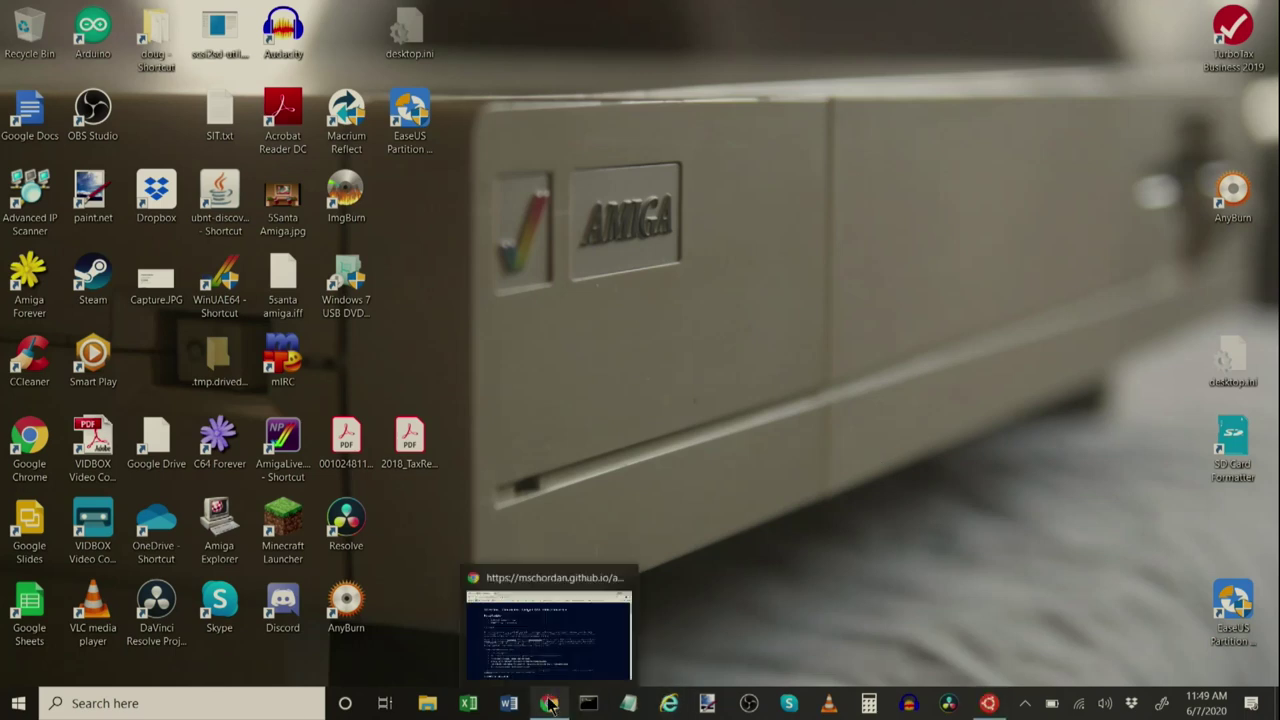
Step: Switch to Chrome, view the AGABlaster page and its 0.9.71 download section, and return to the AGAConv page
{"action": "left_click", "coordinate": [549, 704]}
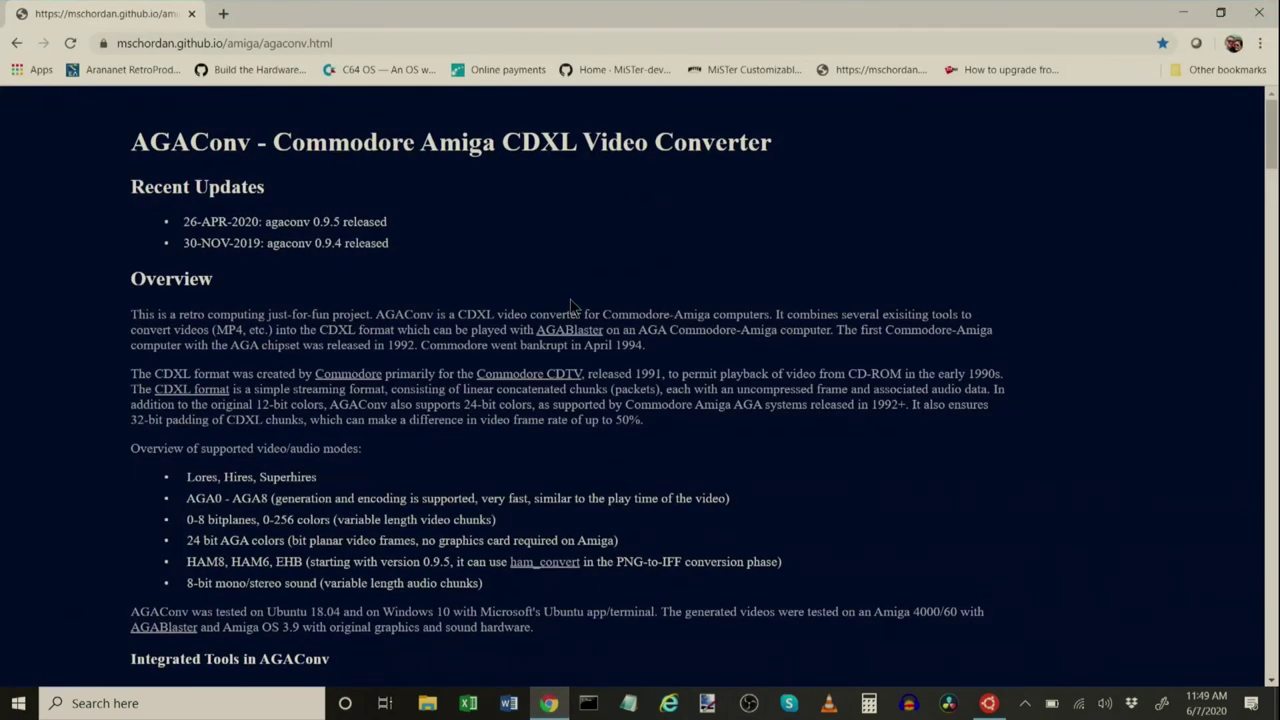
{"action": "left_click", "coordinate": [178, 630]}
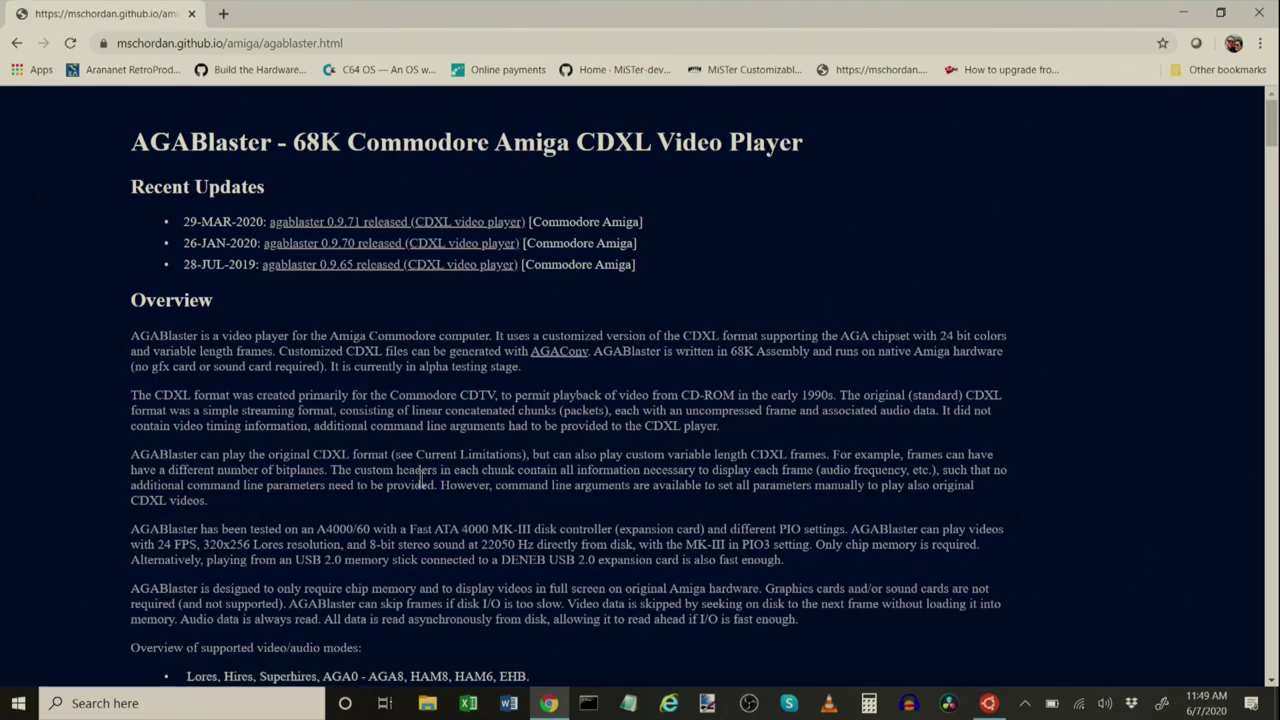
{"action": "left_click", "coordinate": [408, 224]}
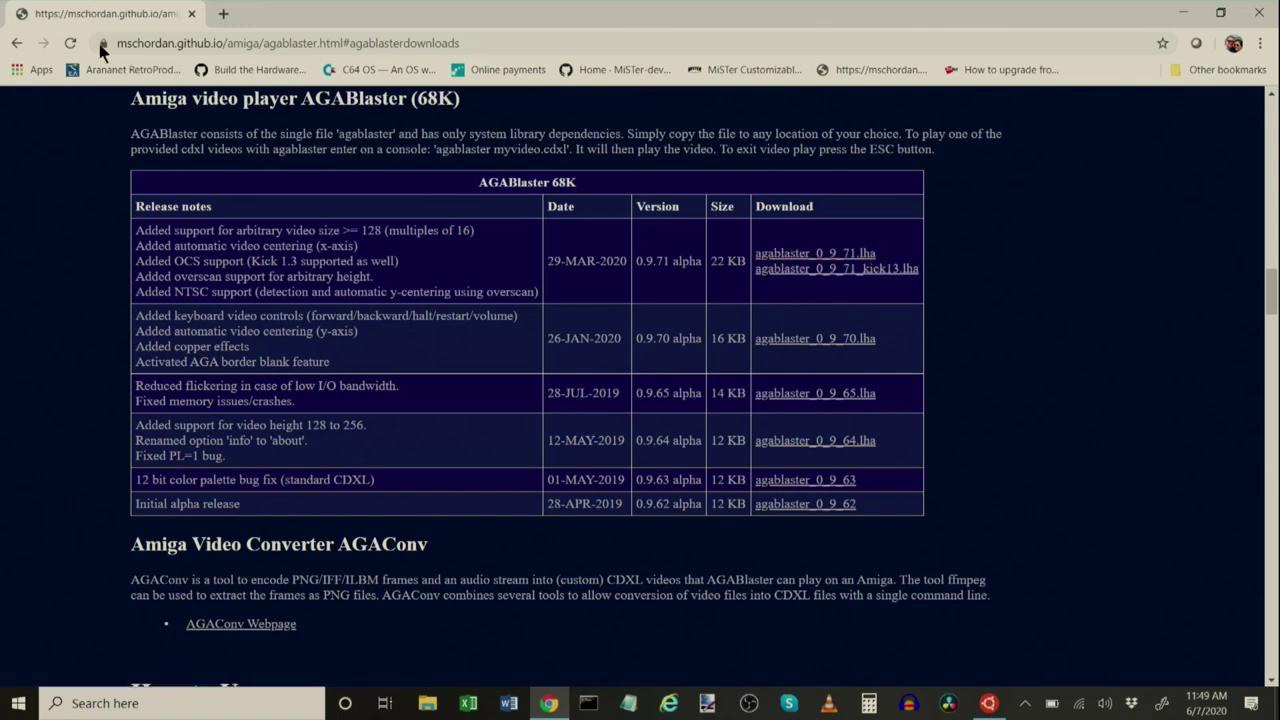
{"action": "left_click", "coordinate": [17, 45]}
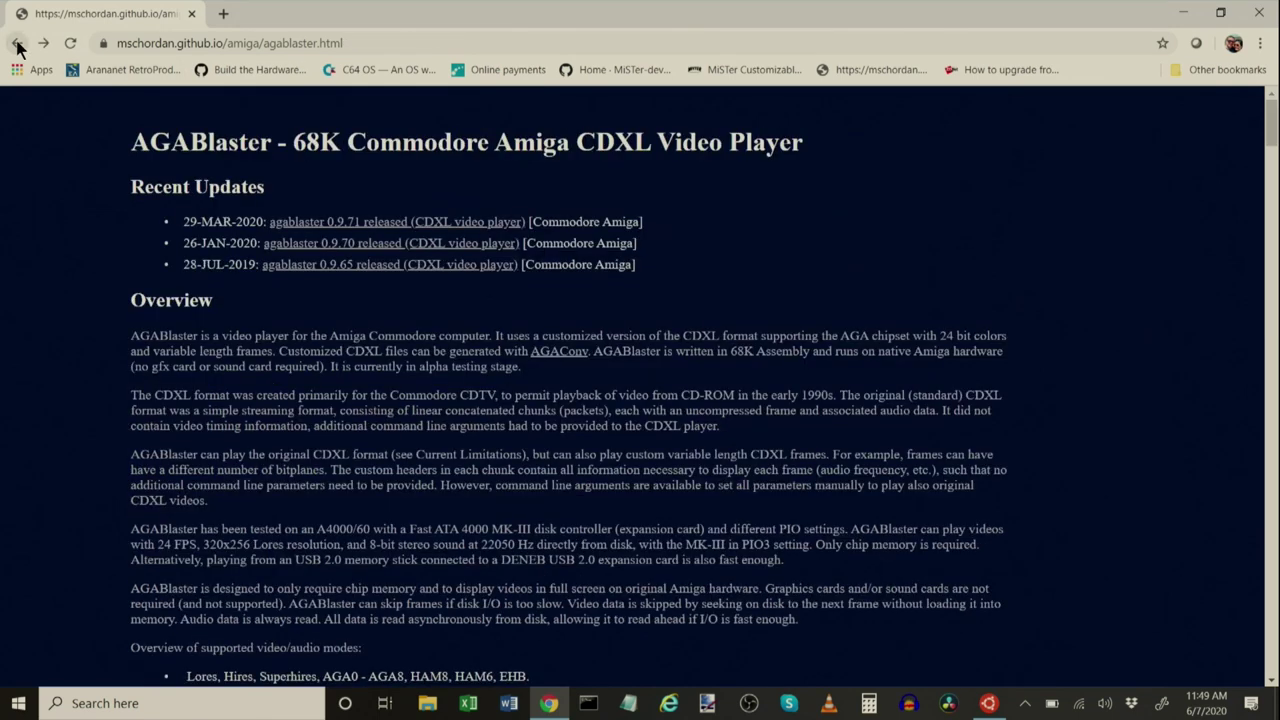
{"action": "left_click", "coordinate": [17, 45]}
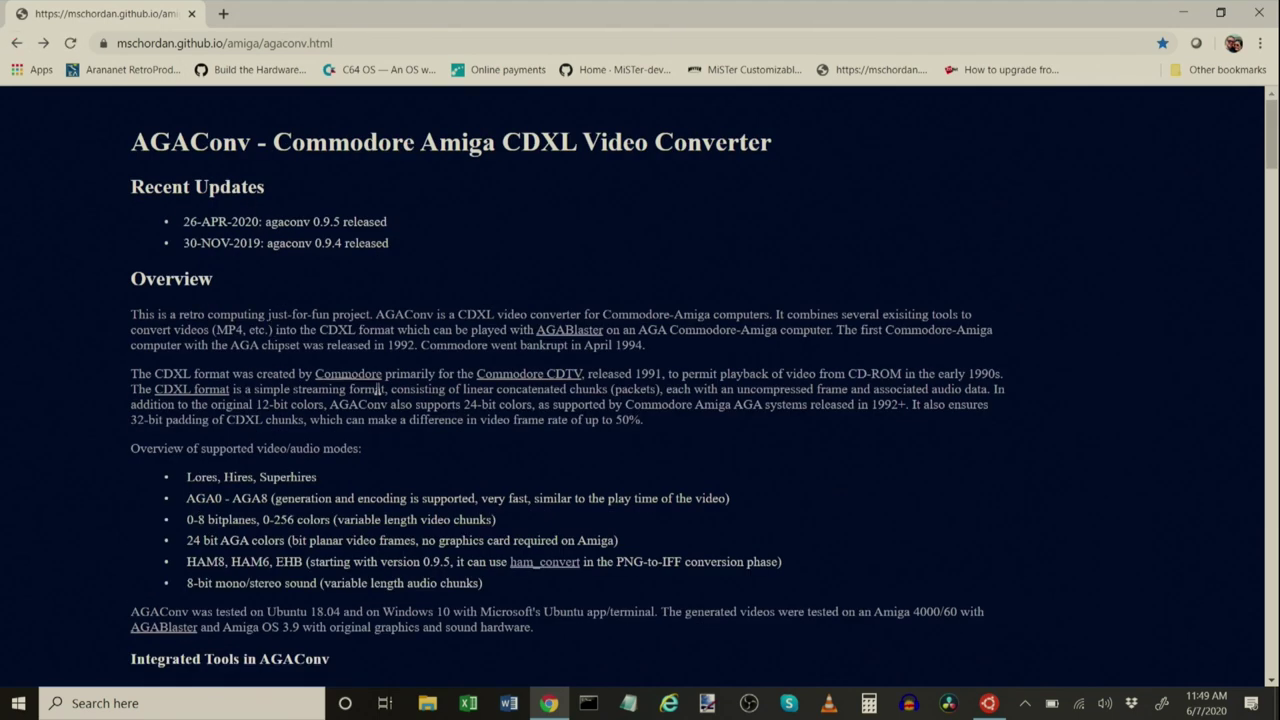
Step: Download agaconv-0.9.5.2-bin.tgz from the AGAConv page into the Downloads folder at the root of the C: drive
{"action": "scroll", "coordinate": [450, 550], "scroll_direction": "down", "scroll_amount": 5}
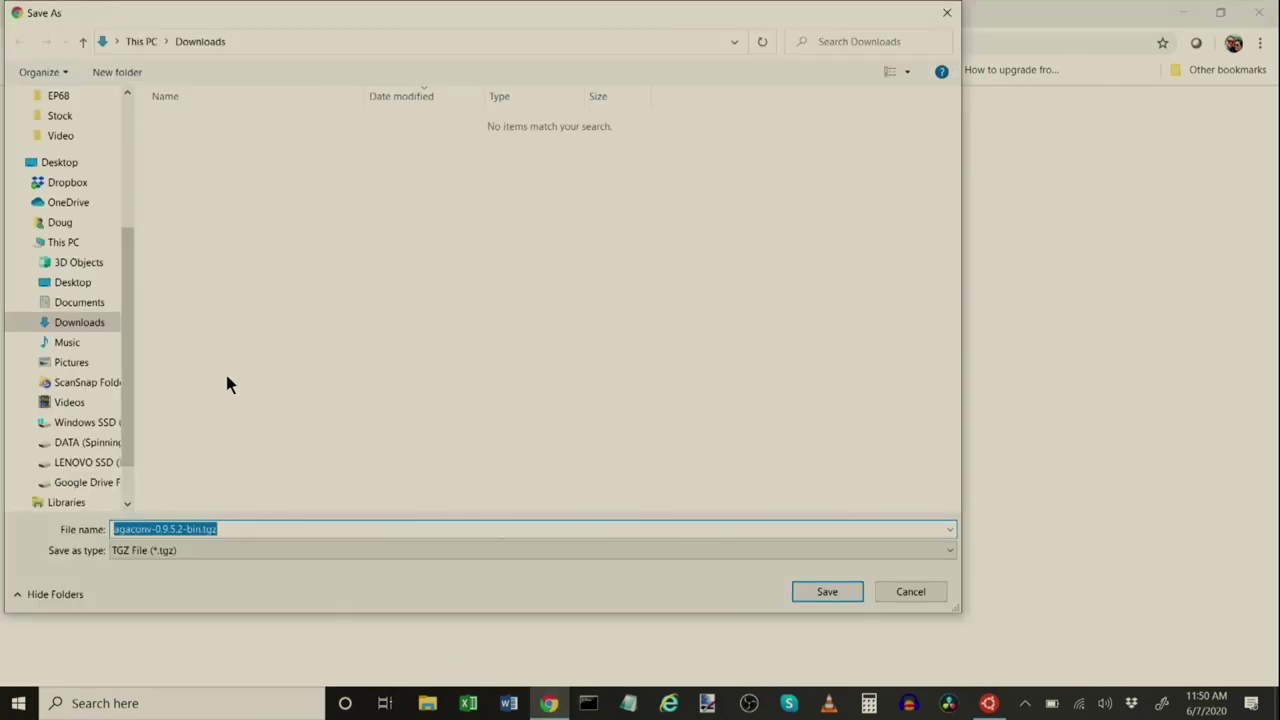
{"action": "left_click", "coordinate": [63, 242]}
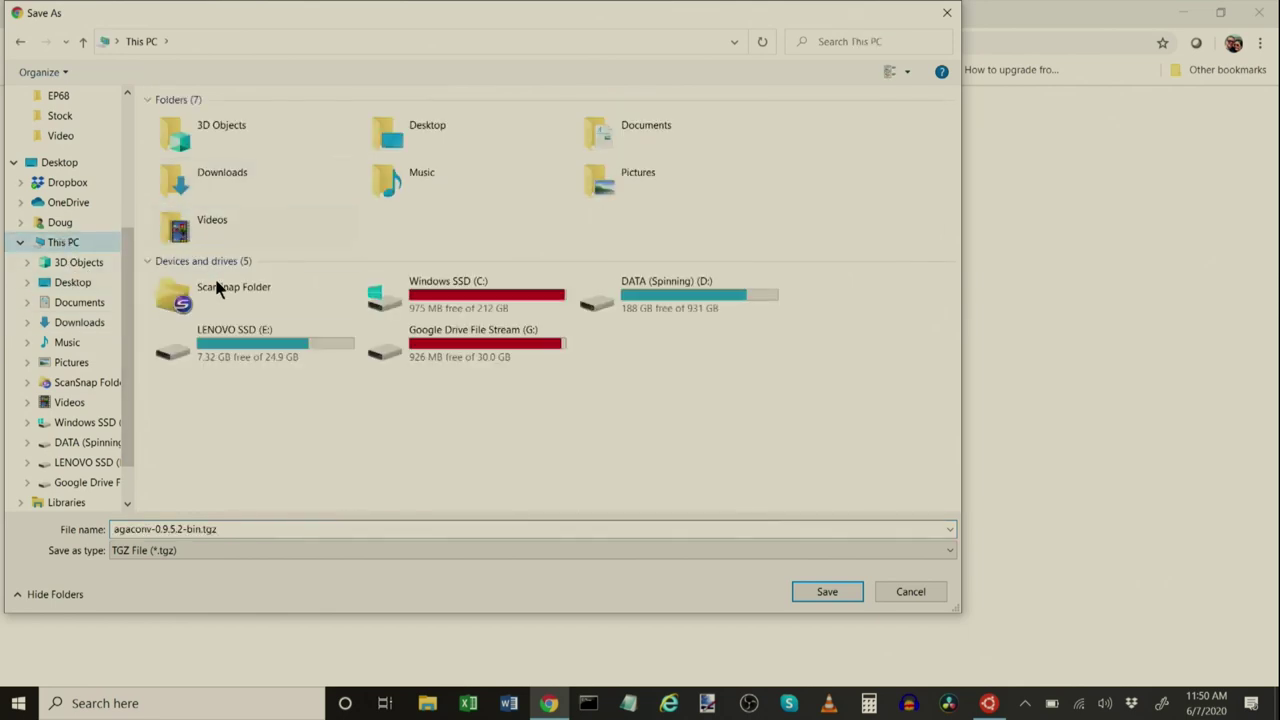
{"action": "double_click", "coordinate": [428, 298]}
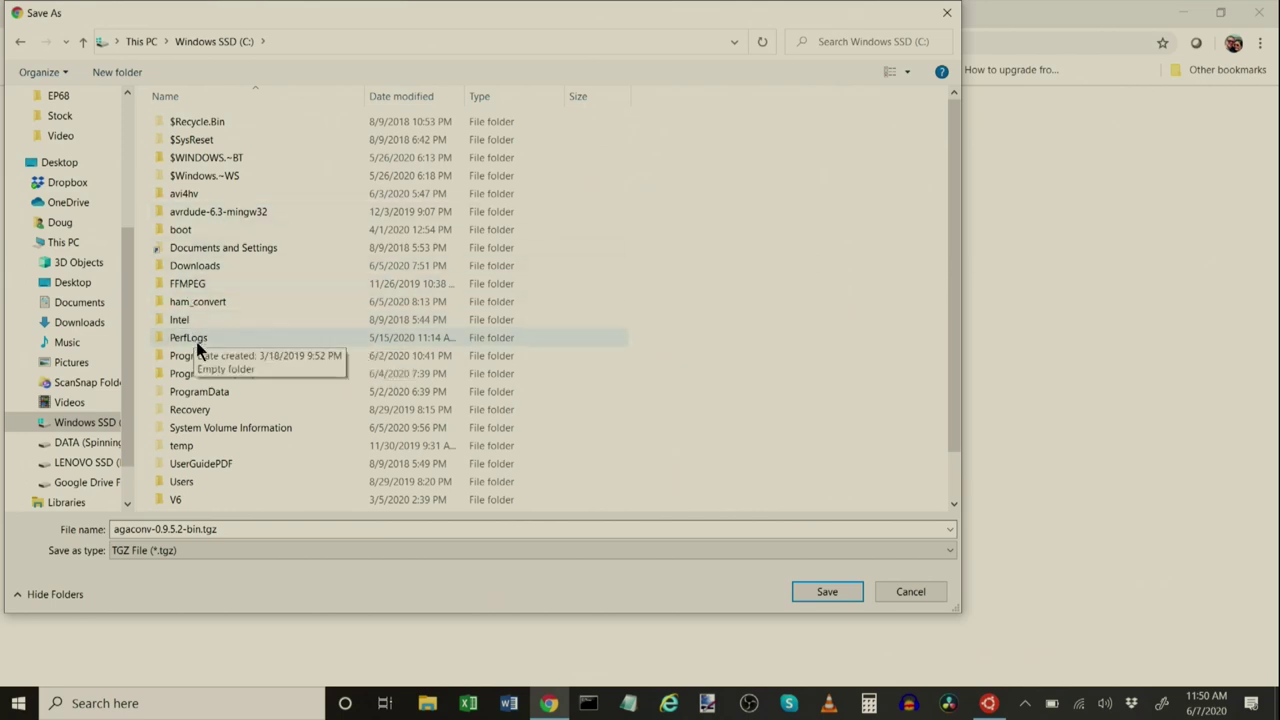
{"action": "double_click", "coordinate": [200, 266]}
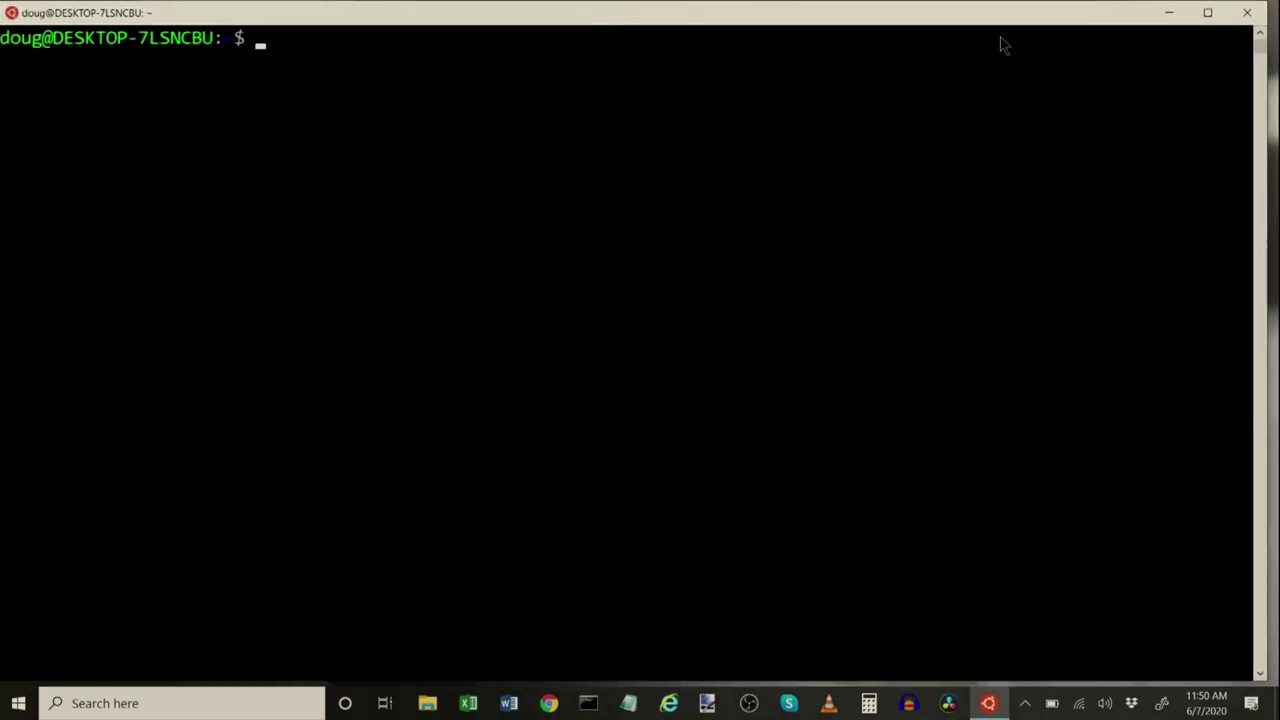
Step: In a maximized Ubuntu terminal, run sudo add-apt-repository universe and enter the account password
{"action": "left_click", "coordinate": [1210, 12]}
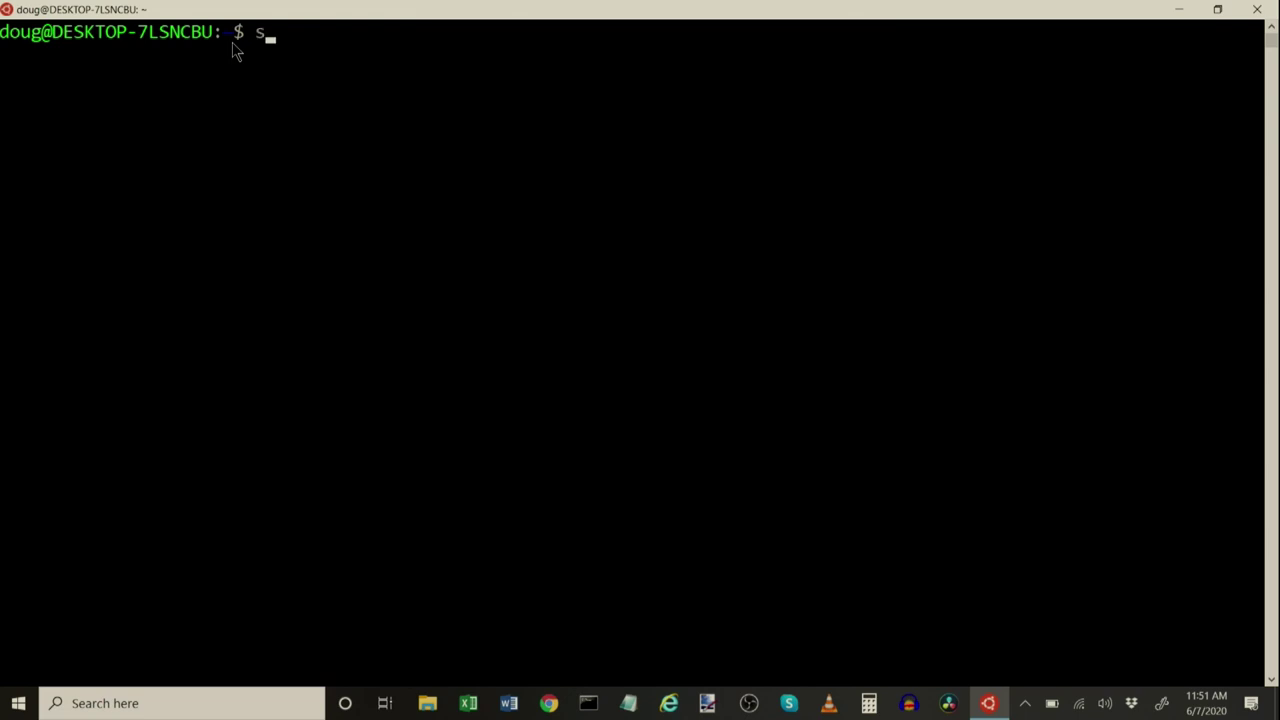
{"action": "type", "text": "udo add"}
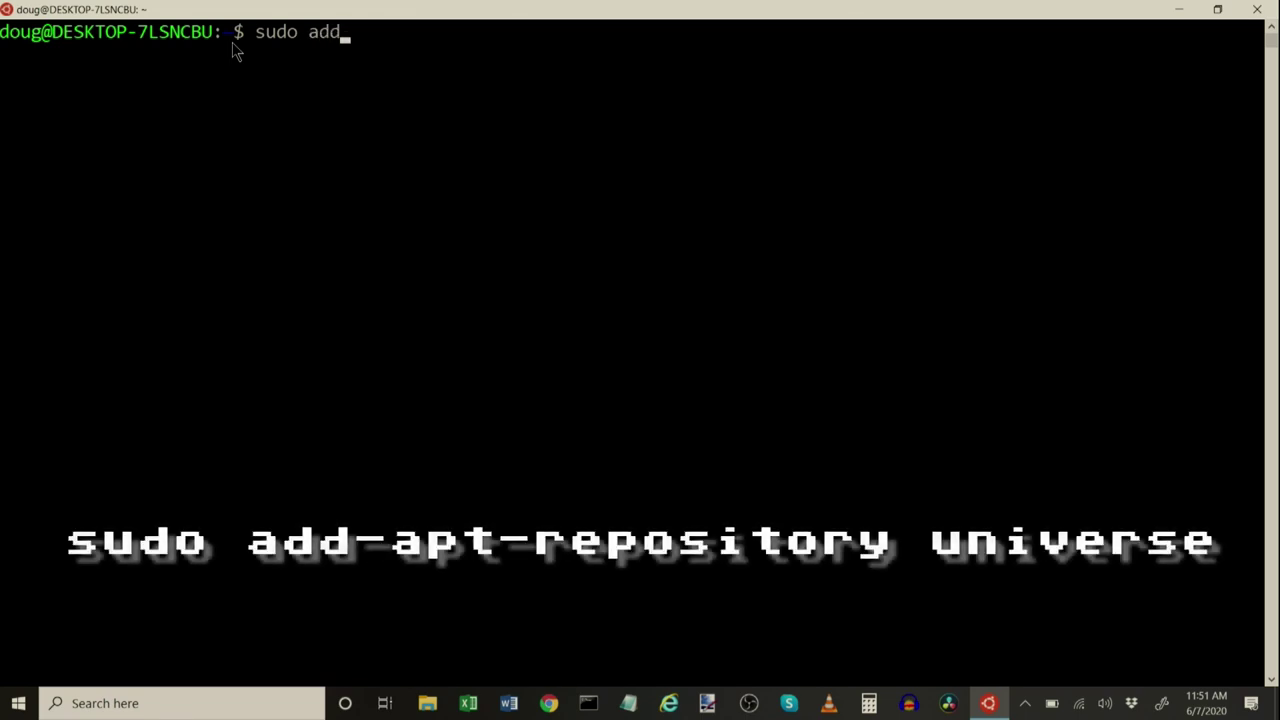
{"action": "type", "text": "-apt-reposit"}
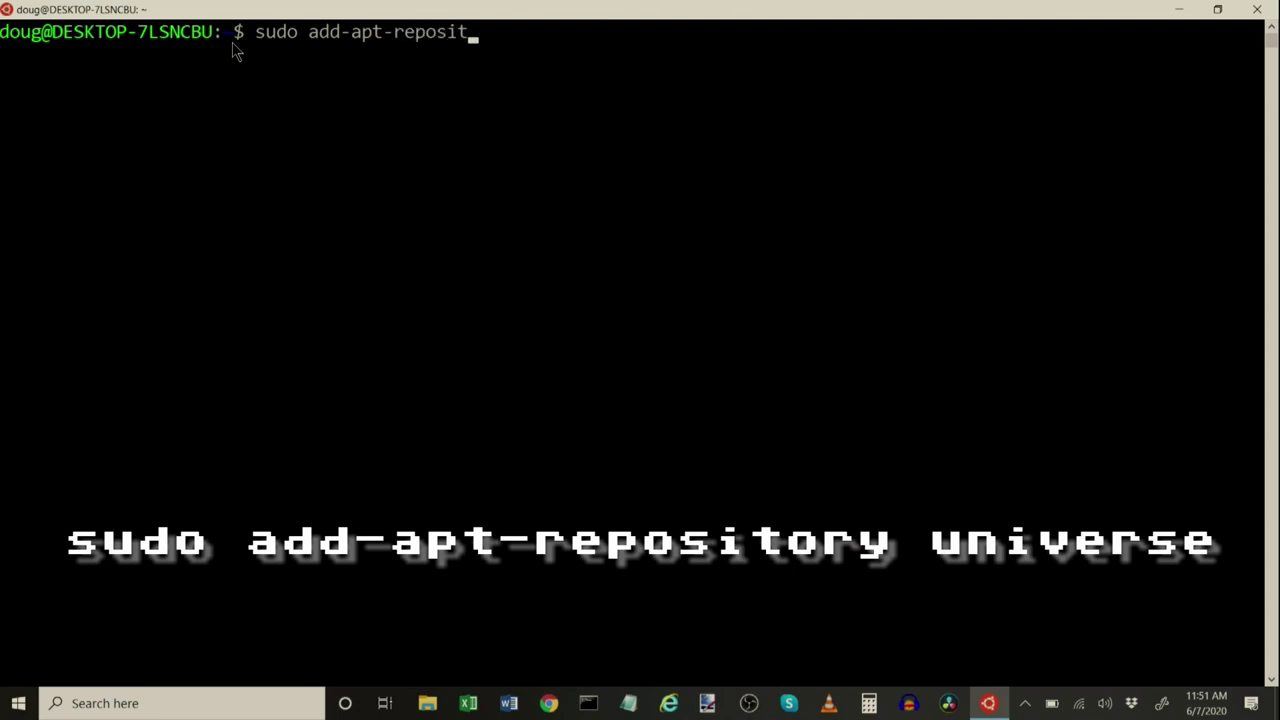
{"action": "type", "text": "ory universe"}
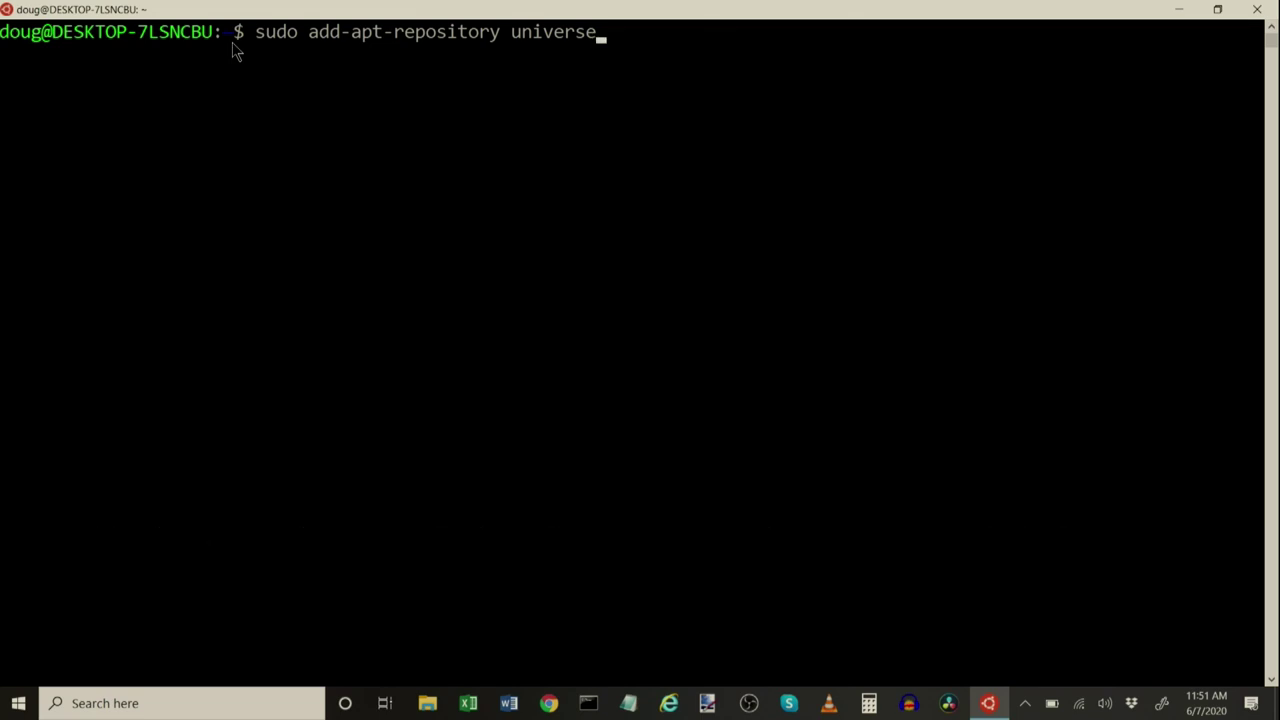
{"action": "key", "text": "Return"}
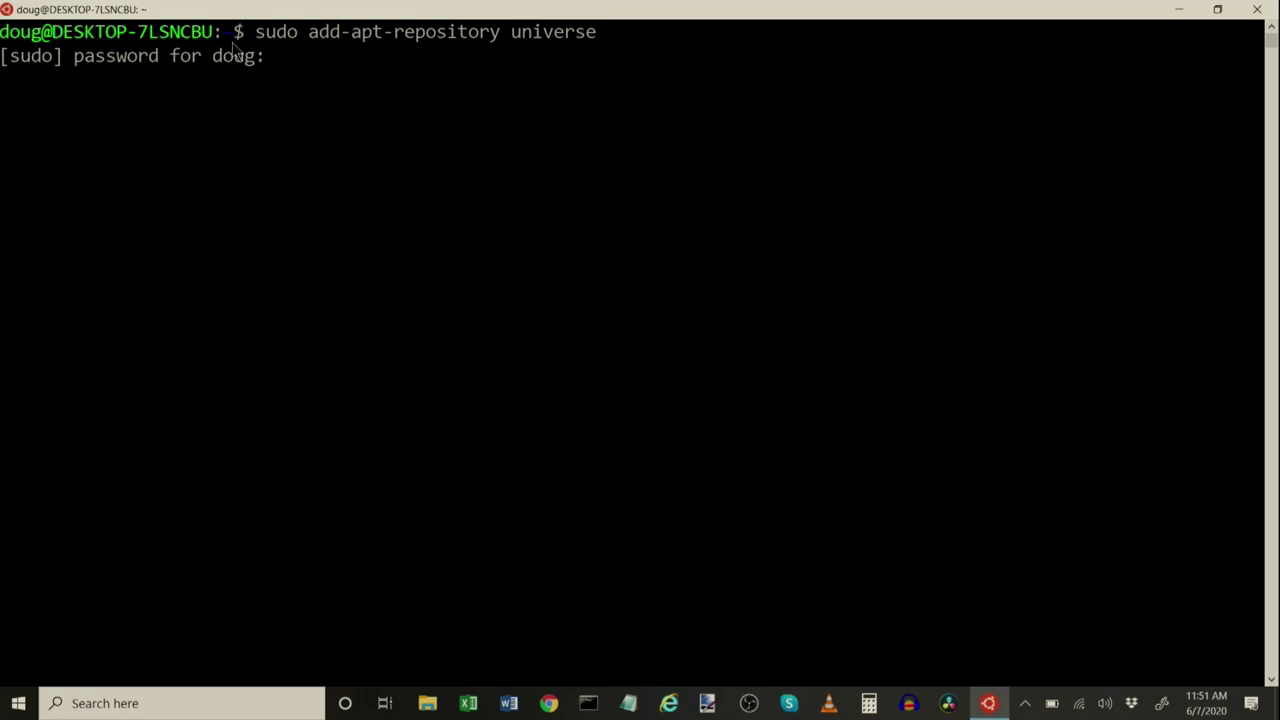
{"action": "key", "text": "Return"}
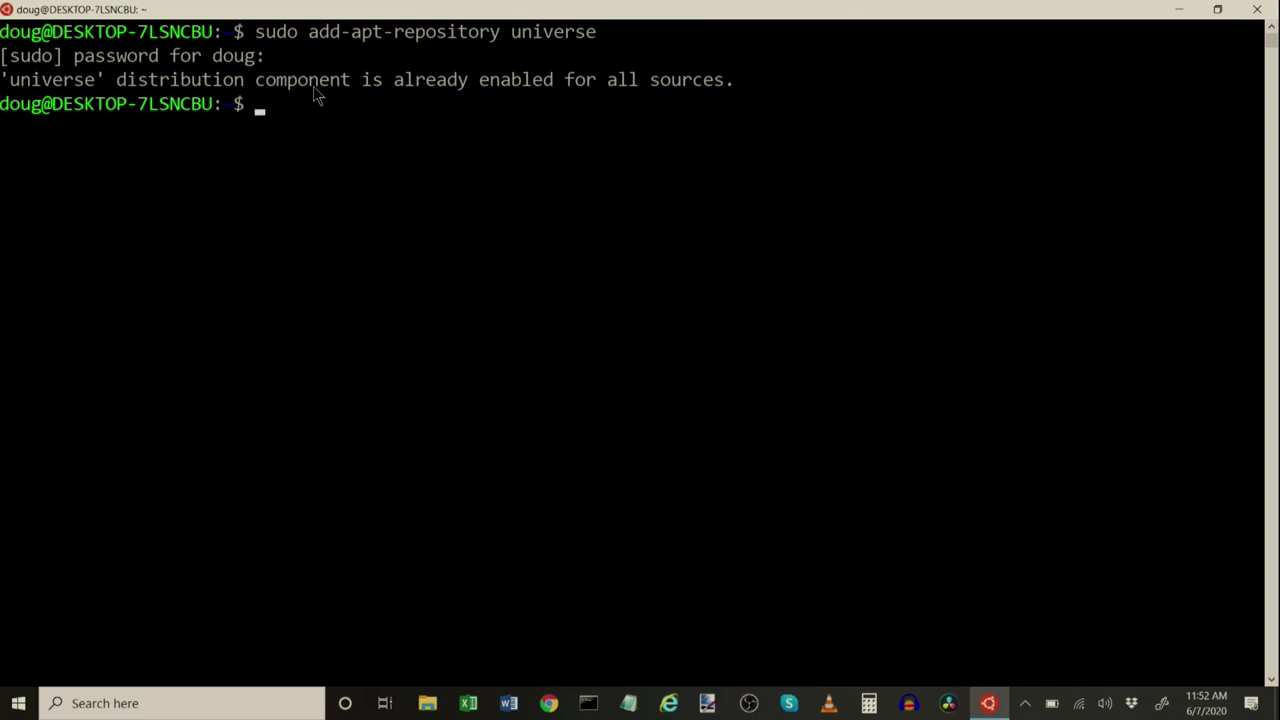
Step: Refresh the package lists with sudo apt update
{"action": "type", "text": "sudo ap"}
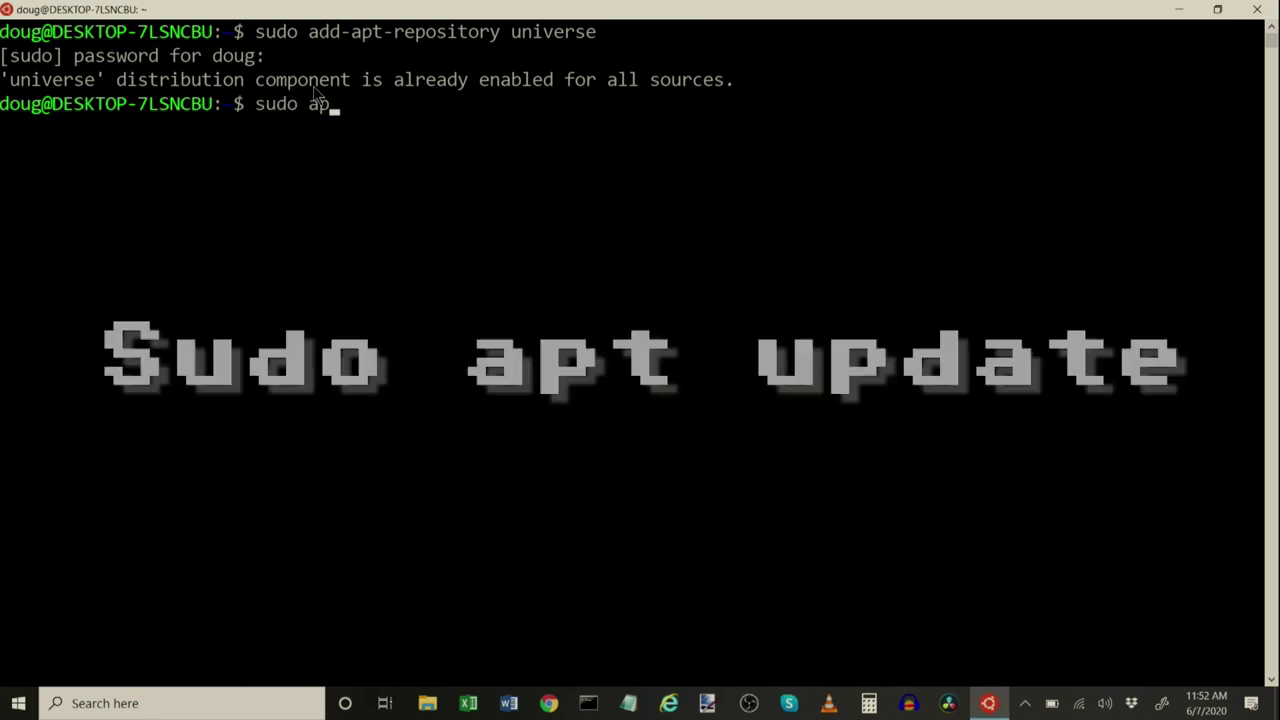
{"action": "type", "text": "t u"}
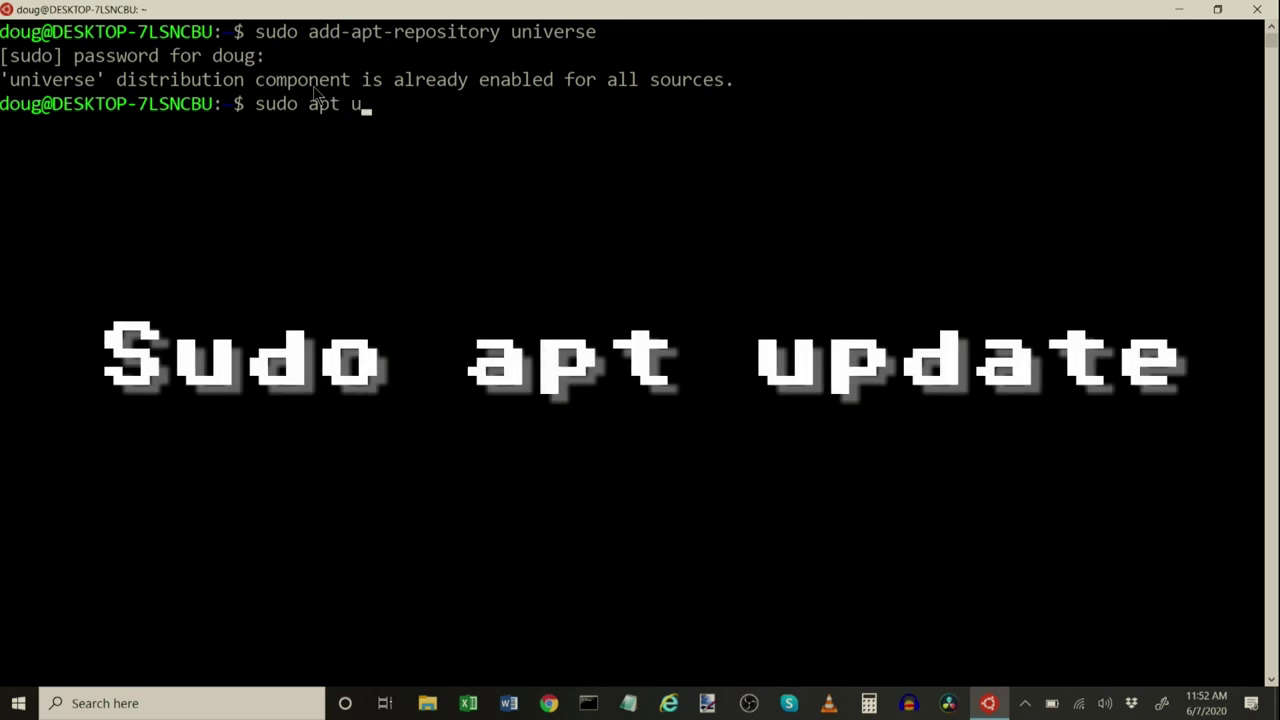
{"action": "type", "text": "pdate"}
{"action": "key", "text": "Return"}
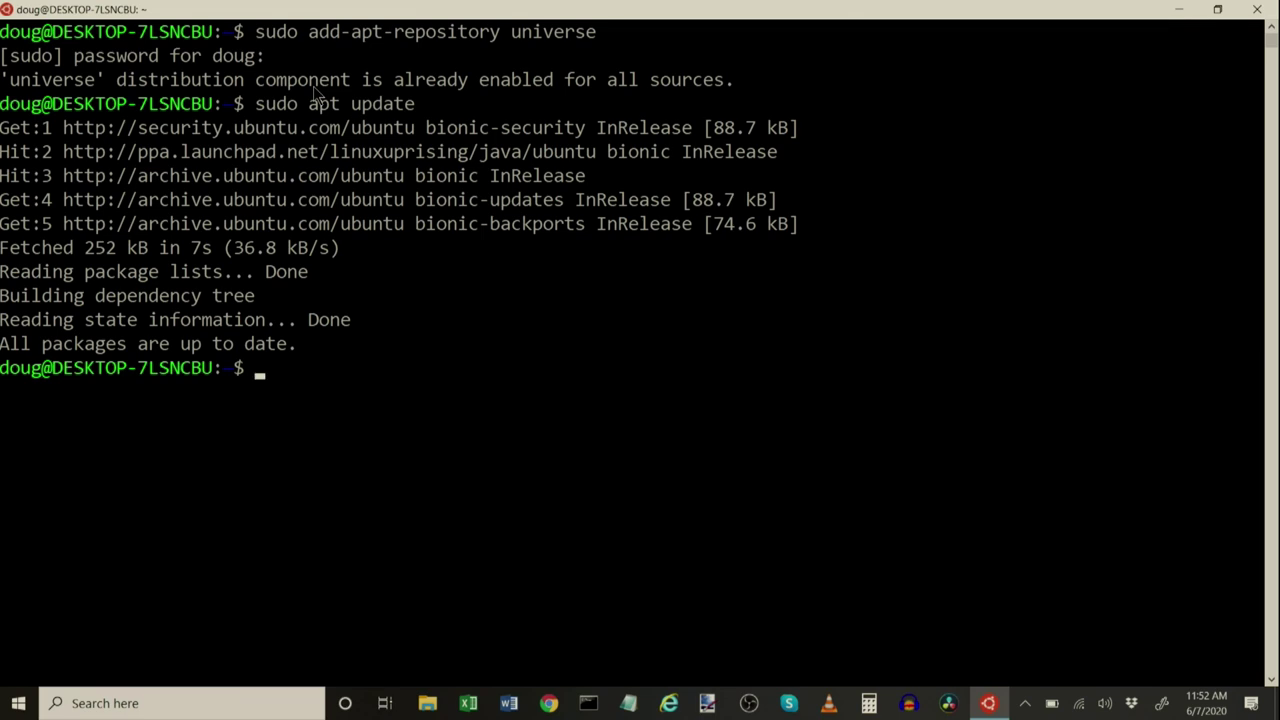
Step: Run sudo apt install for the packages ffmpeg, libpng-dev, tar and default-jdk
{"action": "type", "text": "sudo apt "}
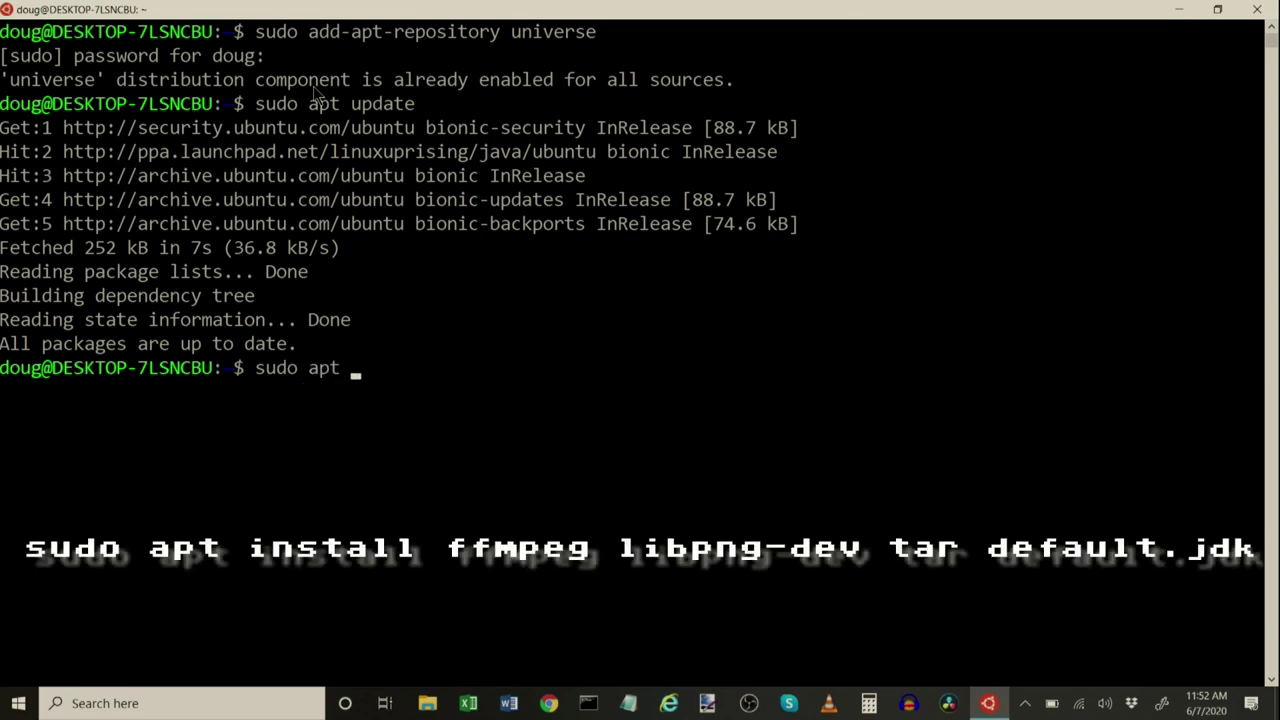
{"action": "type", "text": "install ffmpeg"}
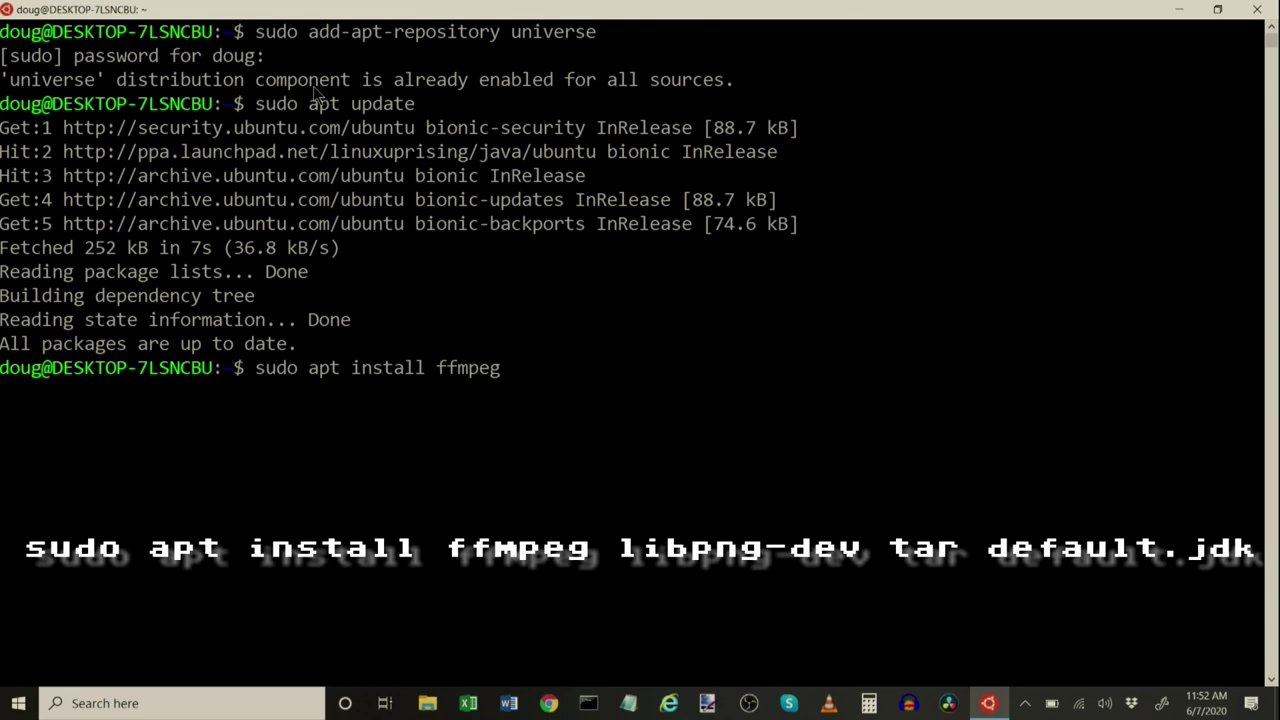
{"action": "type", "text": " libpng-dev tar"}
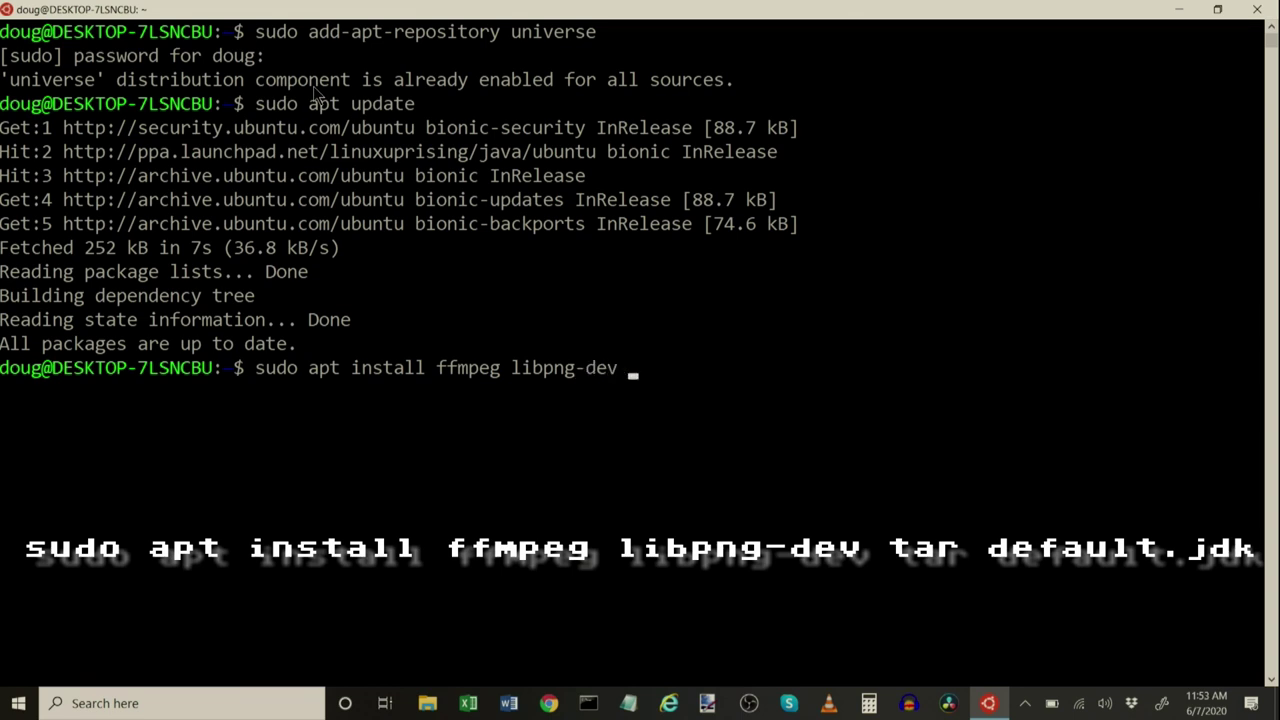
{"action": "type", "text": " default-jdk"}
{"action": "key", "text": "Return"}
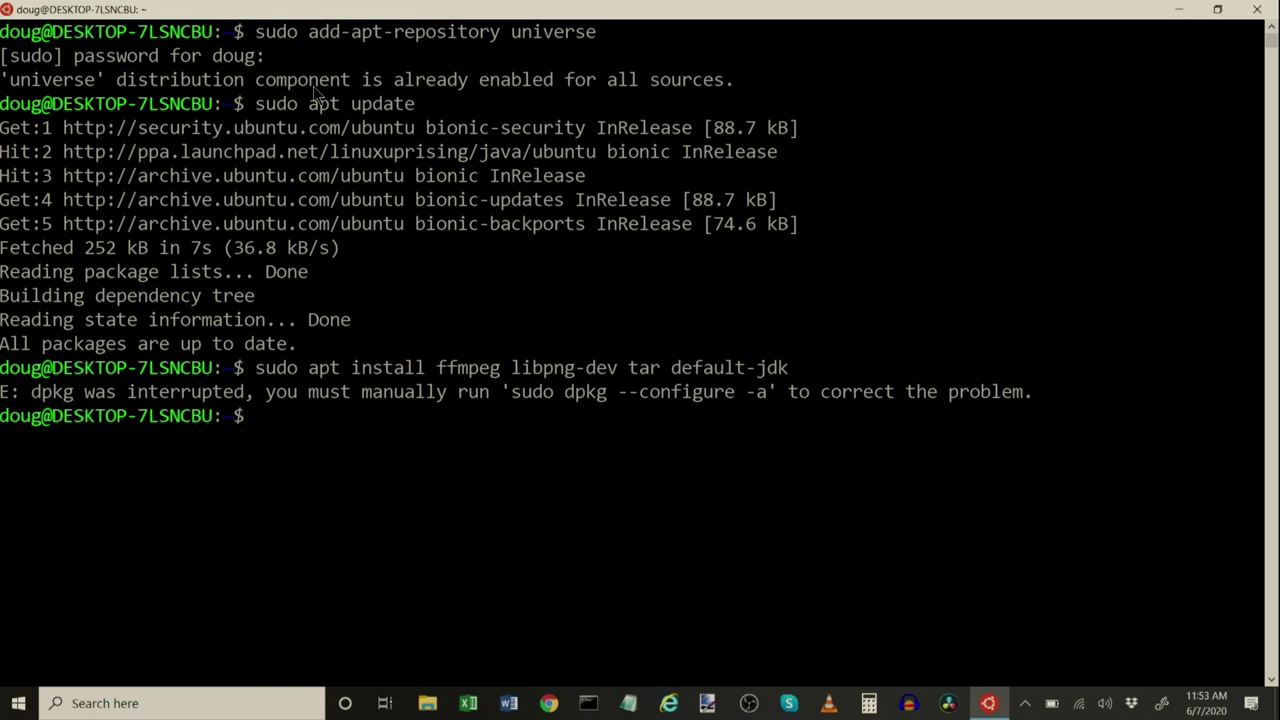
Step: Copy /mnt/c/downloads/agaconv-0.9.5.2-bin.tgz into the current Ubuntu directory with cp
{"action": "type", "text": "cp /mnt/c/down"}
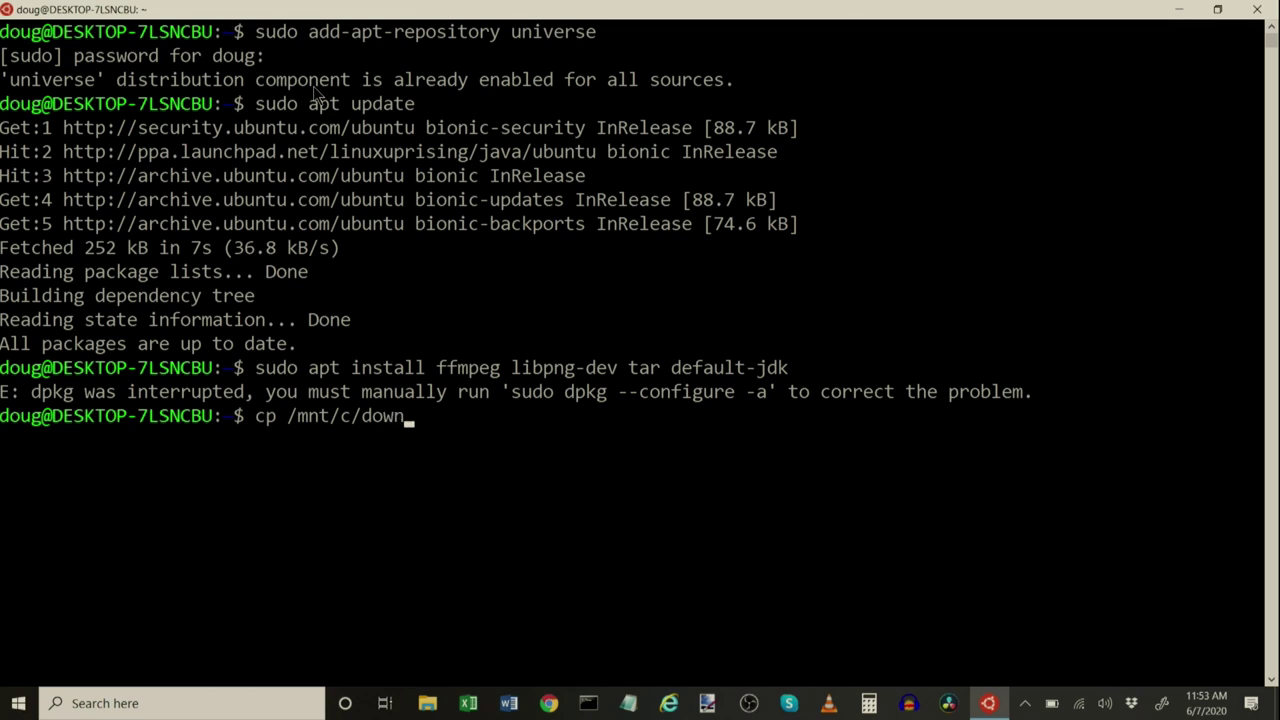
{"action": "type", "text": "loads"}
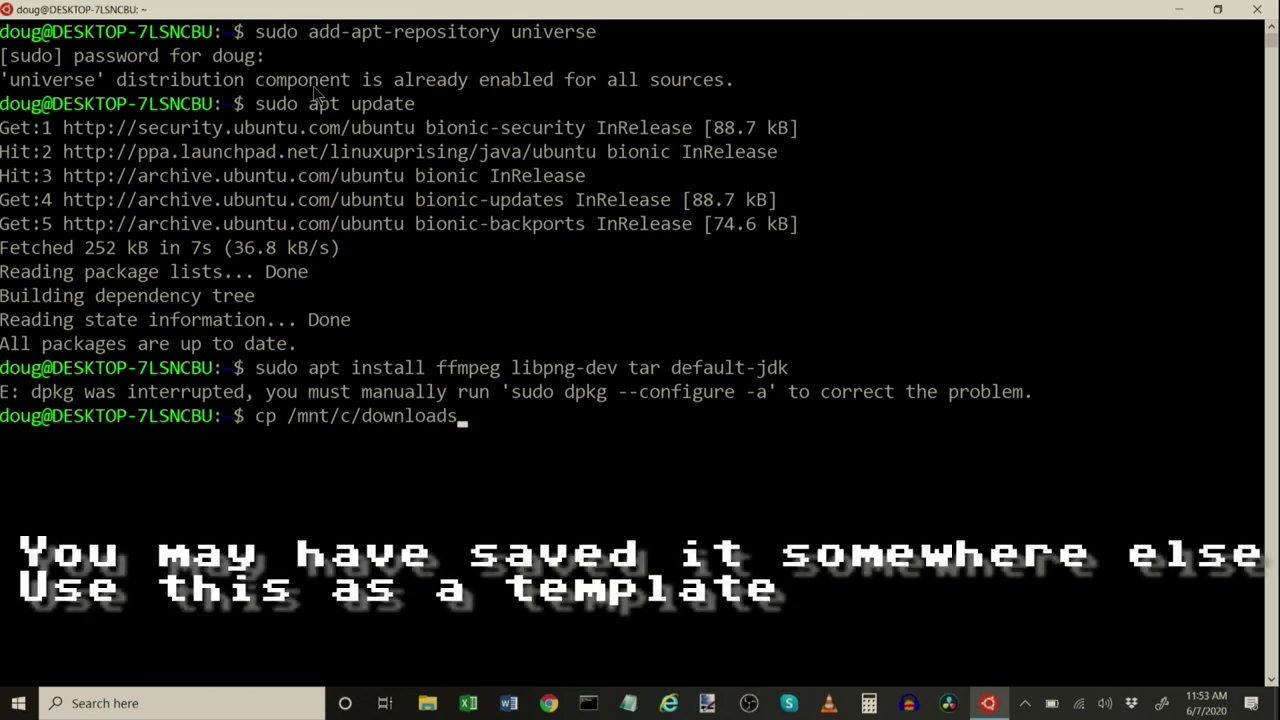
{"action": "type", "text": "/"}
{"action": "type", "text": "ag"}
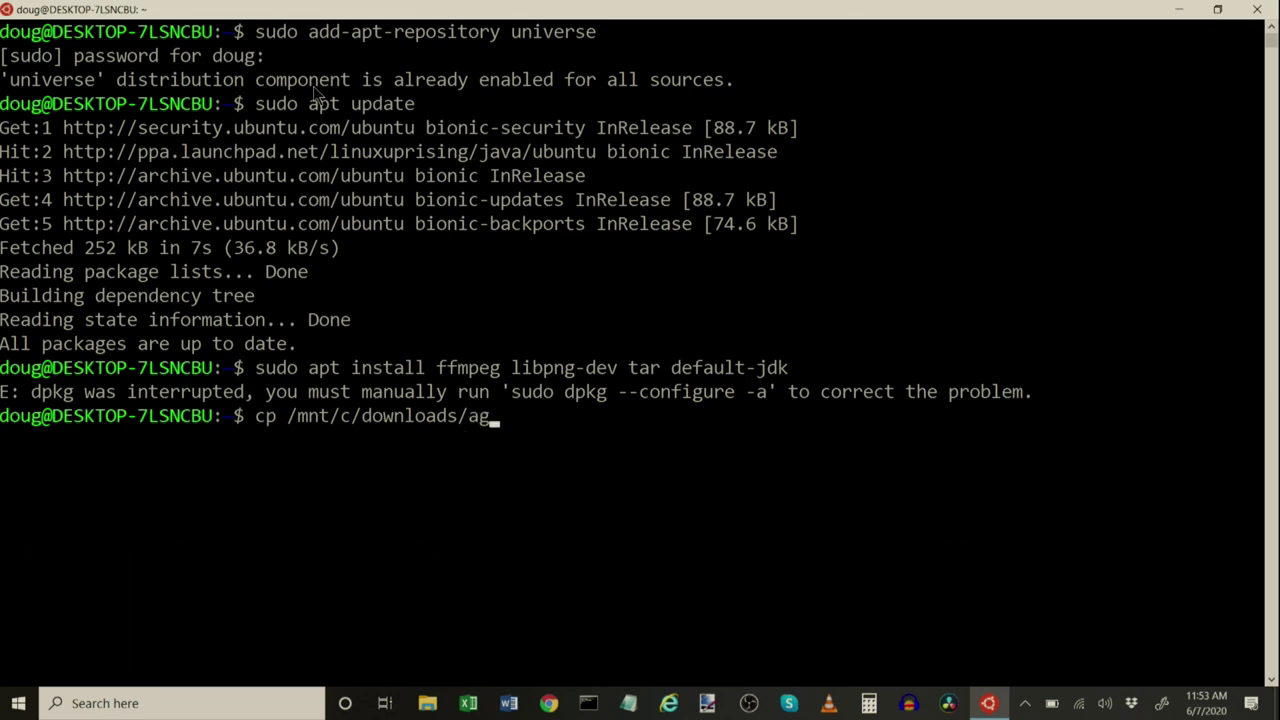
{"action": "type", "text": "aconv-0.9.5.2-bin"}
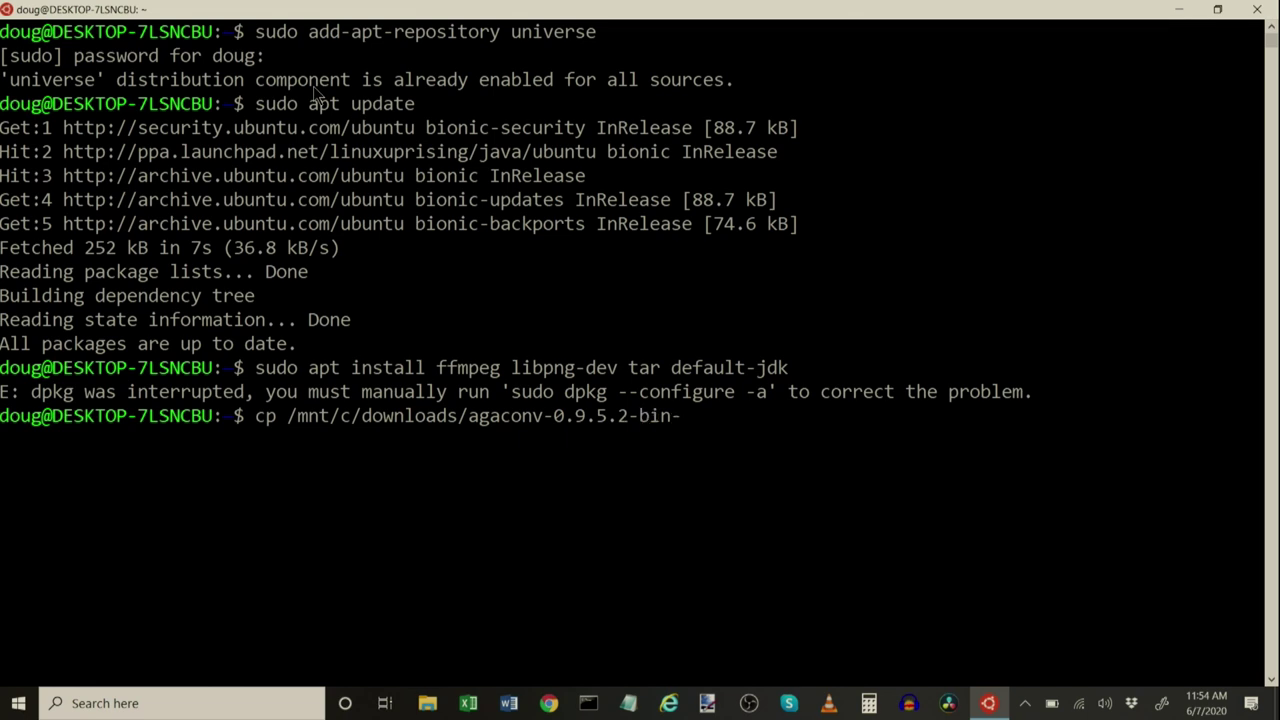
{"action": "type", "text": ".tgz ."}
{"action": "key", "text": "Return"}
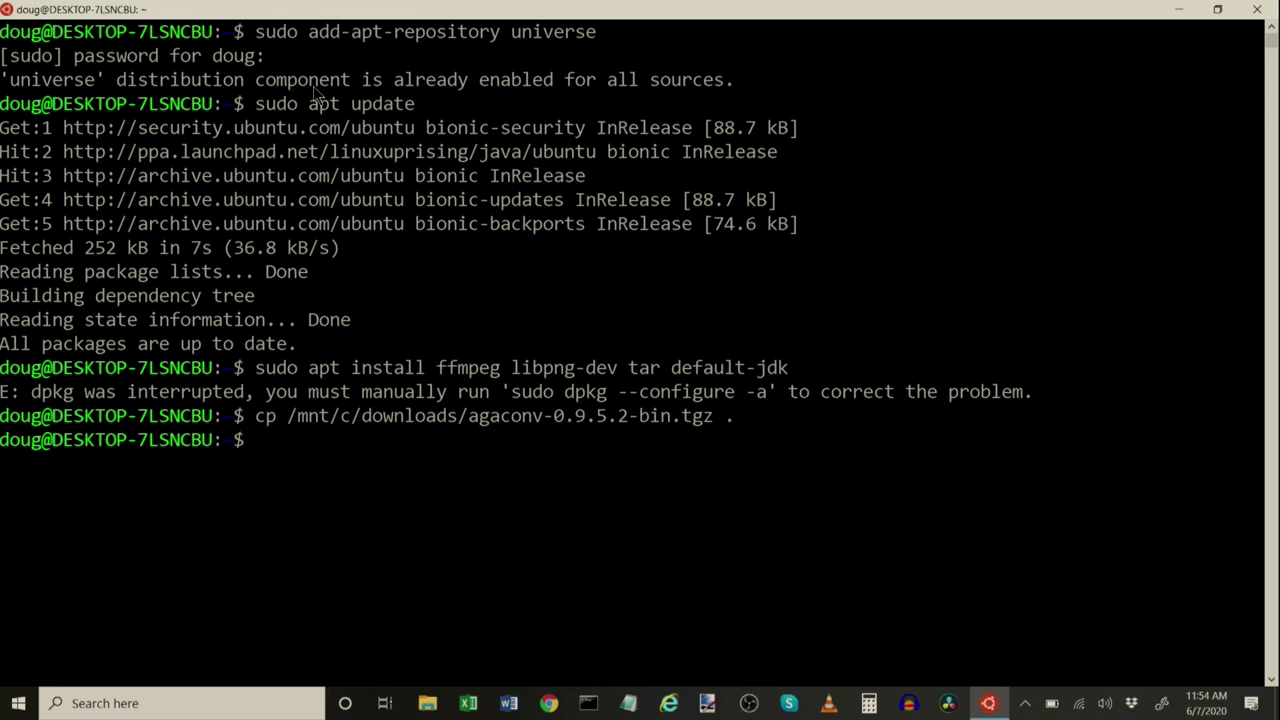
Step: Extract agaconv-0.9.5.2-bin.tgz with tar xvzf, listing the directory contents with dir before and after
{"action": "type", "text": "dir"}
{"action": "key", "text": "Return"}
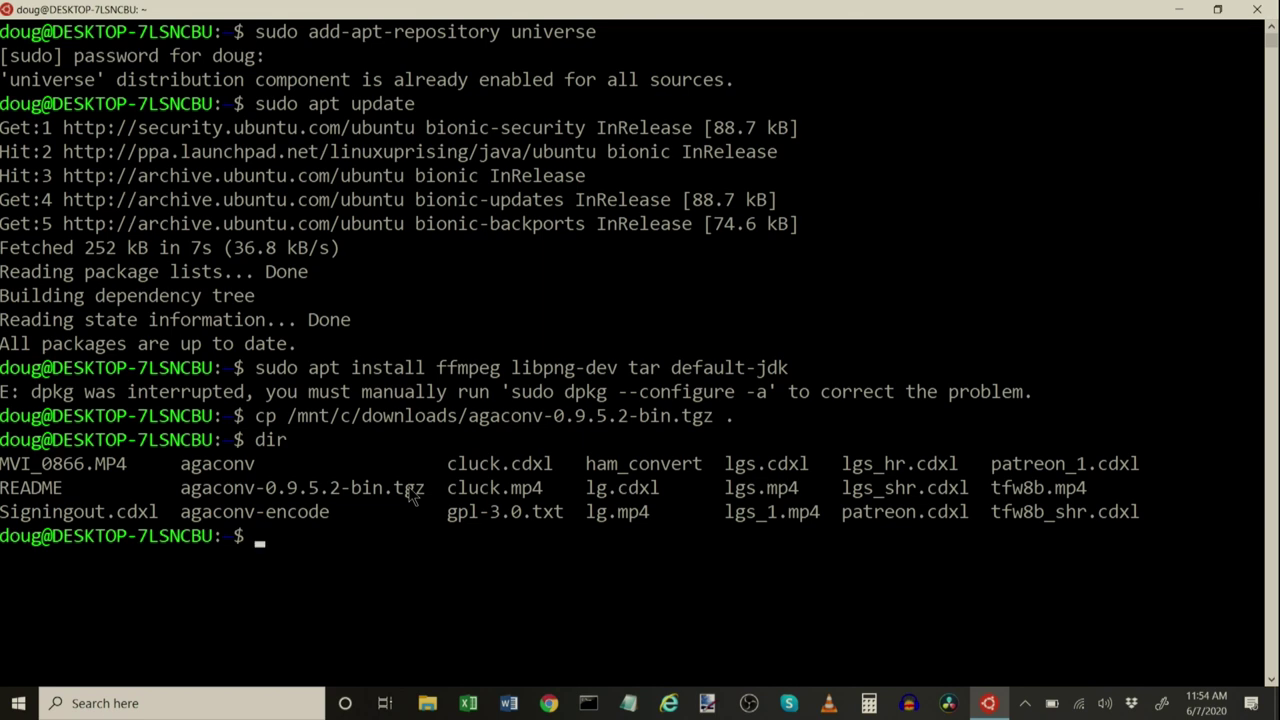
{"action": "type", "text": "tar"}
{"action": "type", "text": "xvzf"}
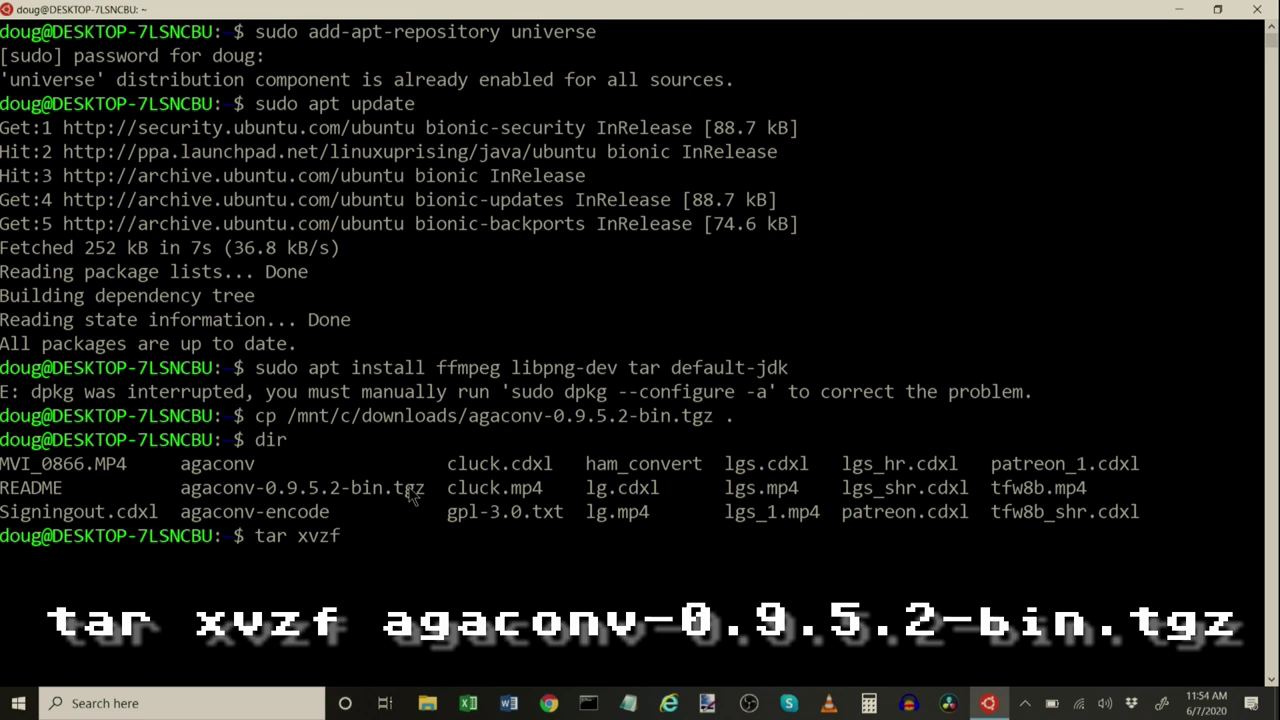
{"action": "type", "text": " agaconv-0.9."}
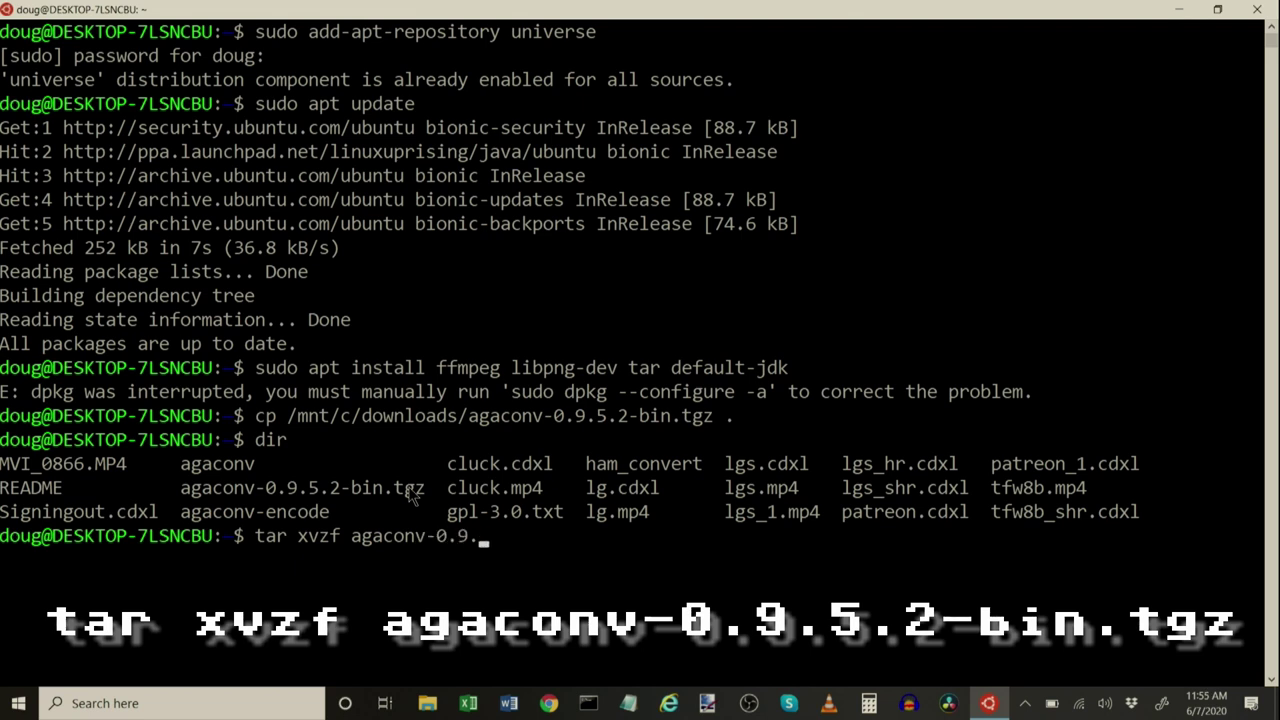
{"action": "type", "text": "5.2-bin.tgz"}
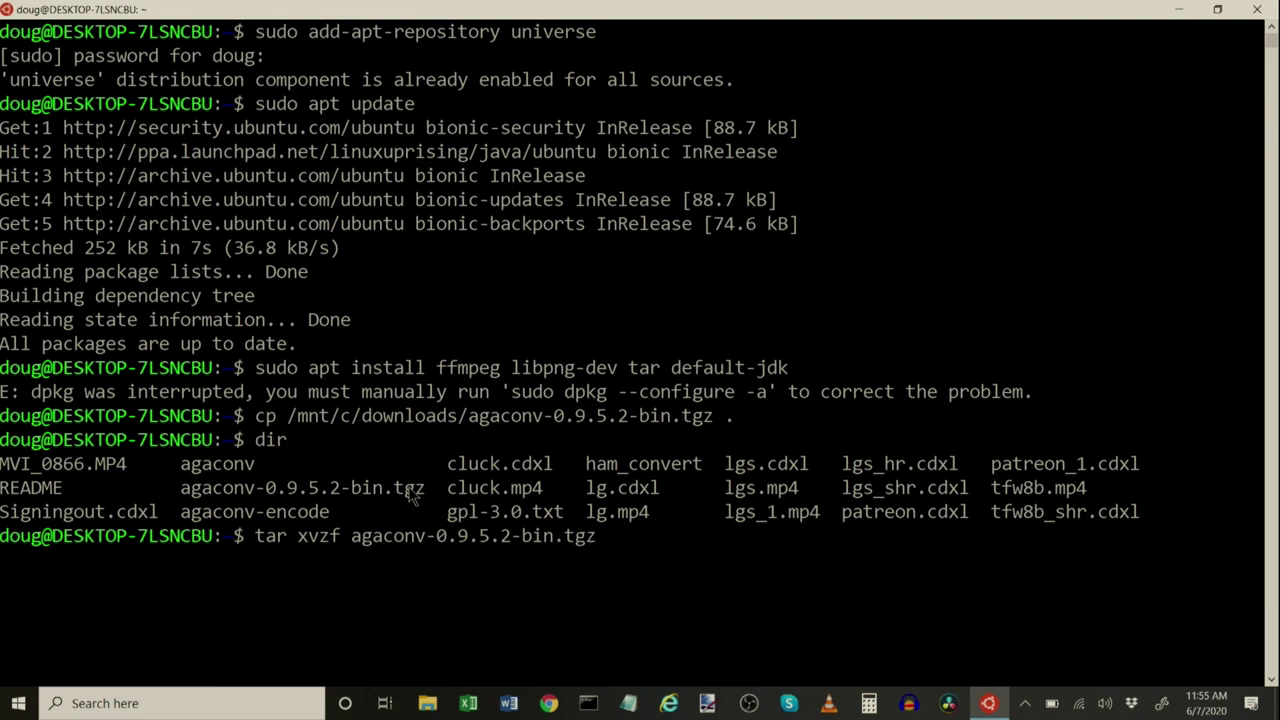
{"action": "key", "text": "Return"}
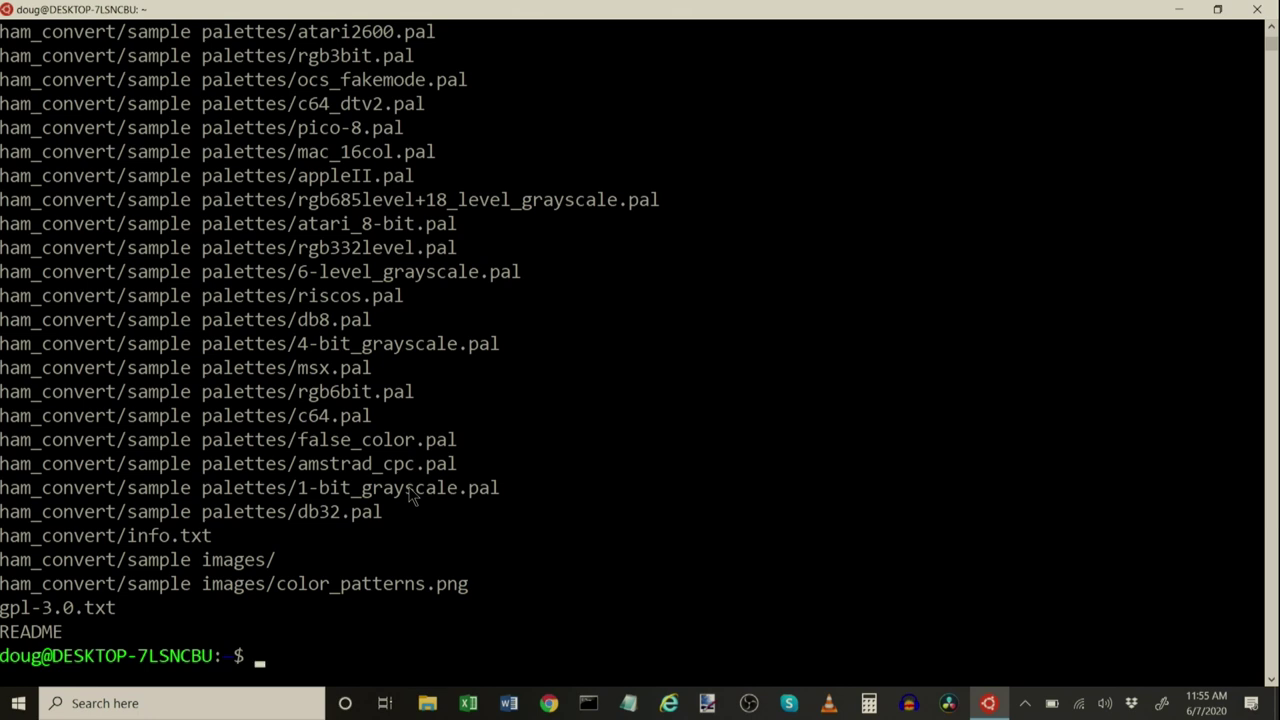
{"action": "type", "text": "dir"}
{"action": "key", "text": "Return"}
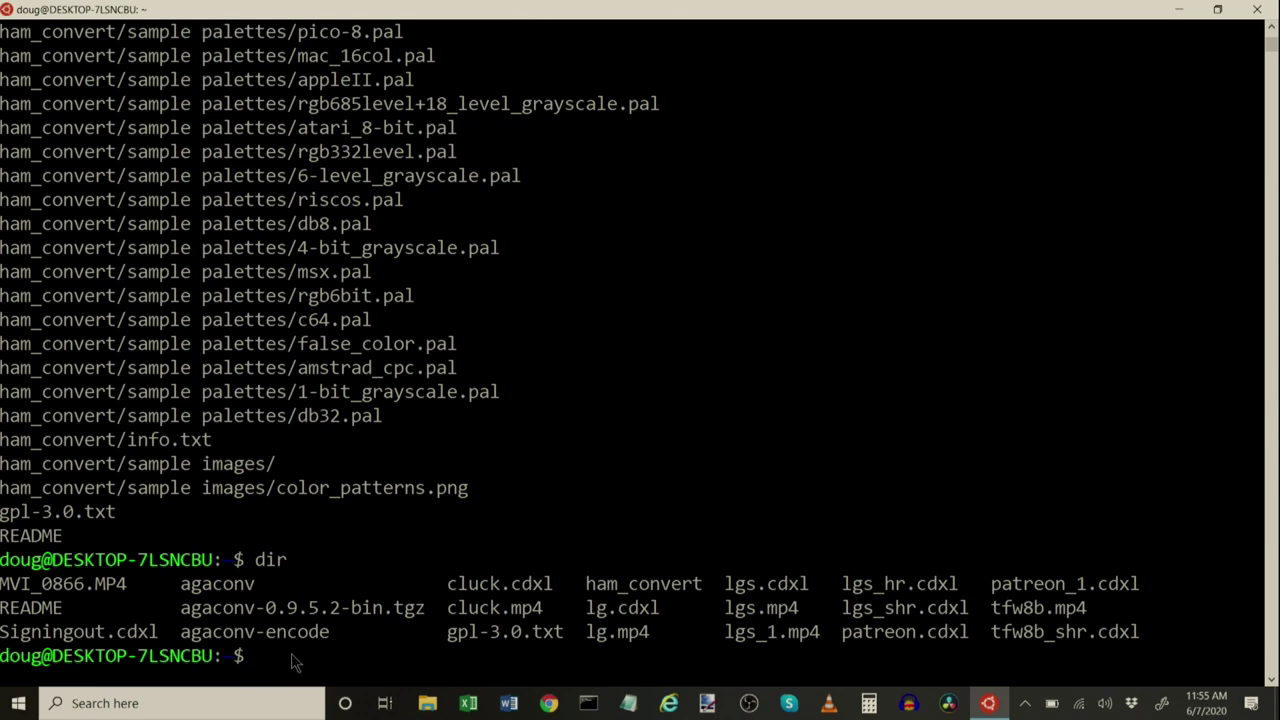
Step: Copy /mnt/d/video/ep68/tfw8b.mp4 into the current Ubuntu directory with cp
{"action": "type", "text": "cp /mnt/d/vide"}
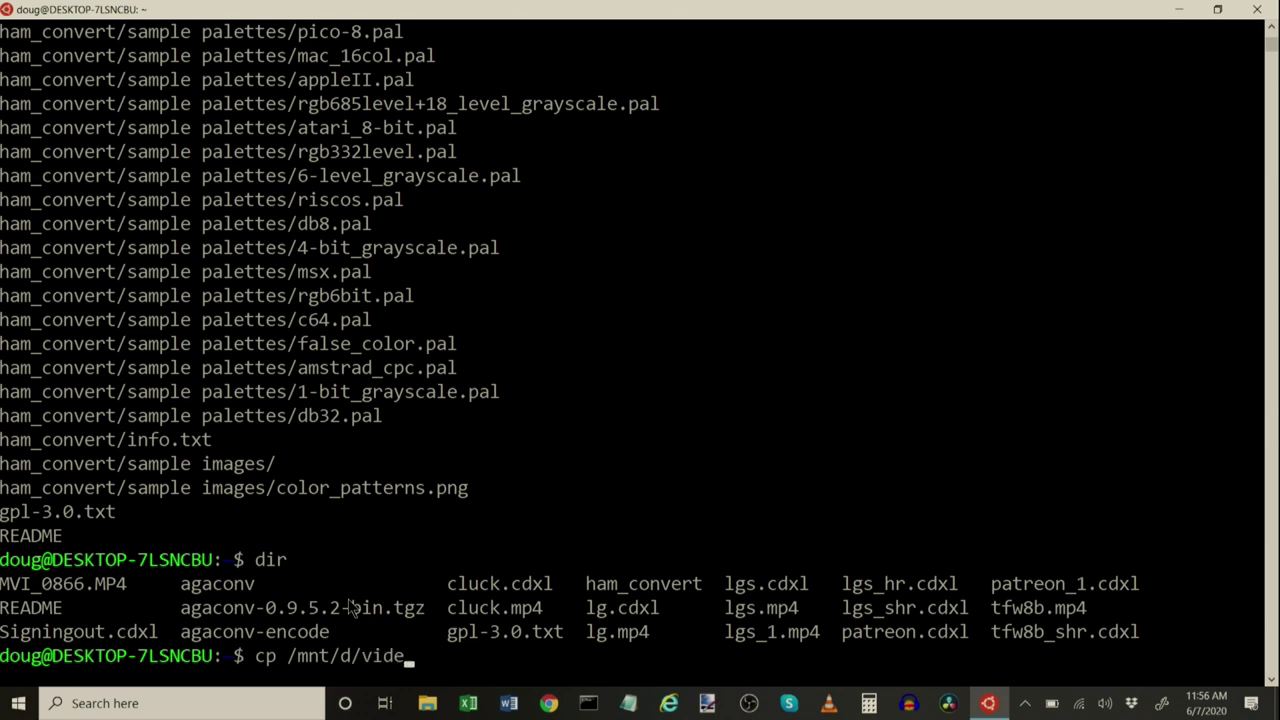
{"action": "type", "text": "o/ep68/tfw8b."}
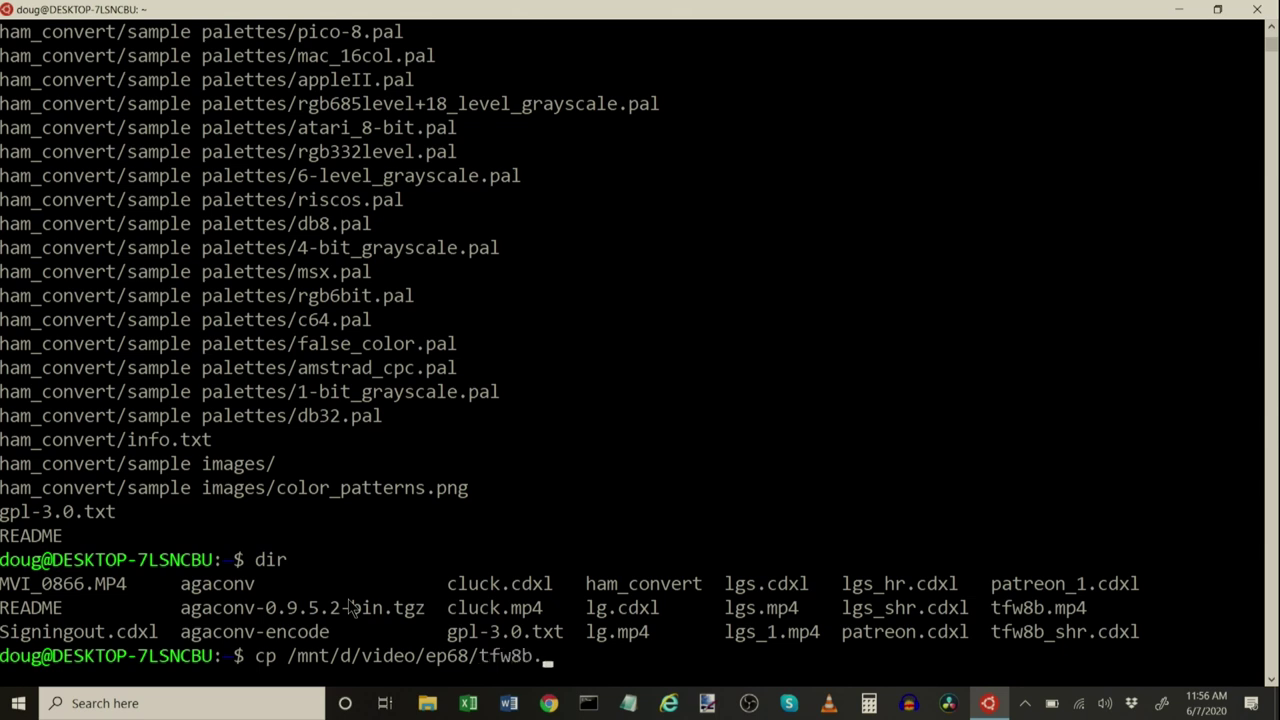
{"action": "type", "text": "mp4 ."}
{"action": "key", "text": "Return"}
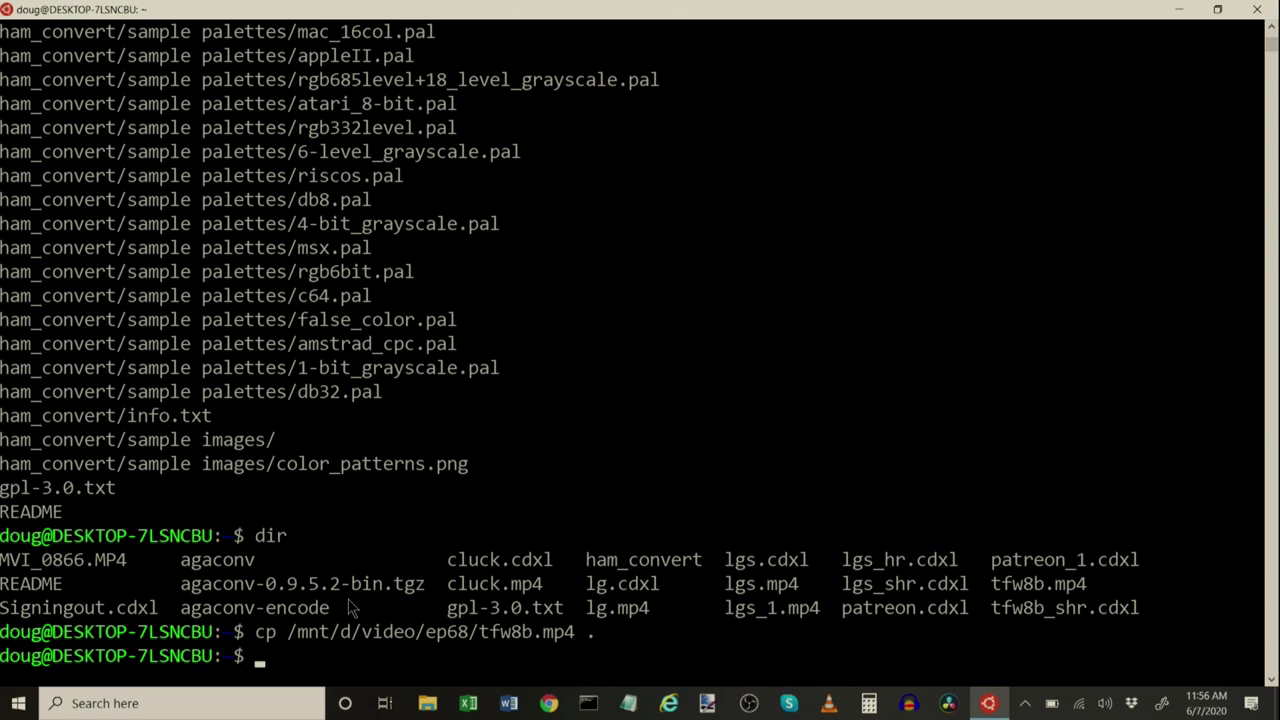
Step: Push the old output out of view by filling the terminal with empty prompt lines
{"action": "key", "text": "Return"}
{"action": "key", "text": "Return"}
{"action": "key", "text": "Return"}
{"action": "key", "text": "Return"}
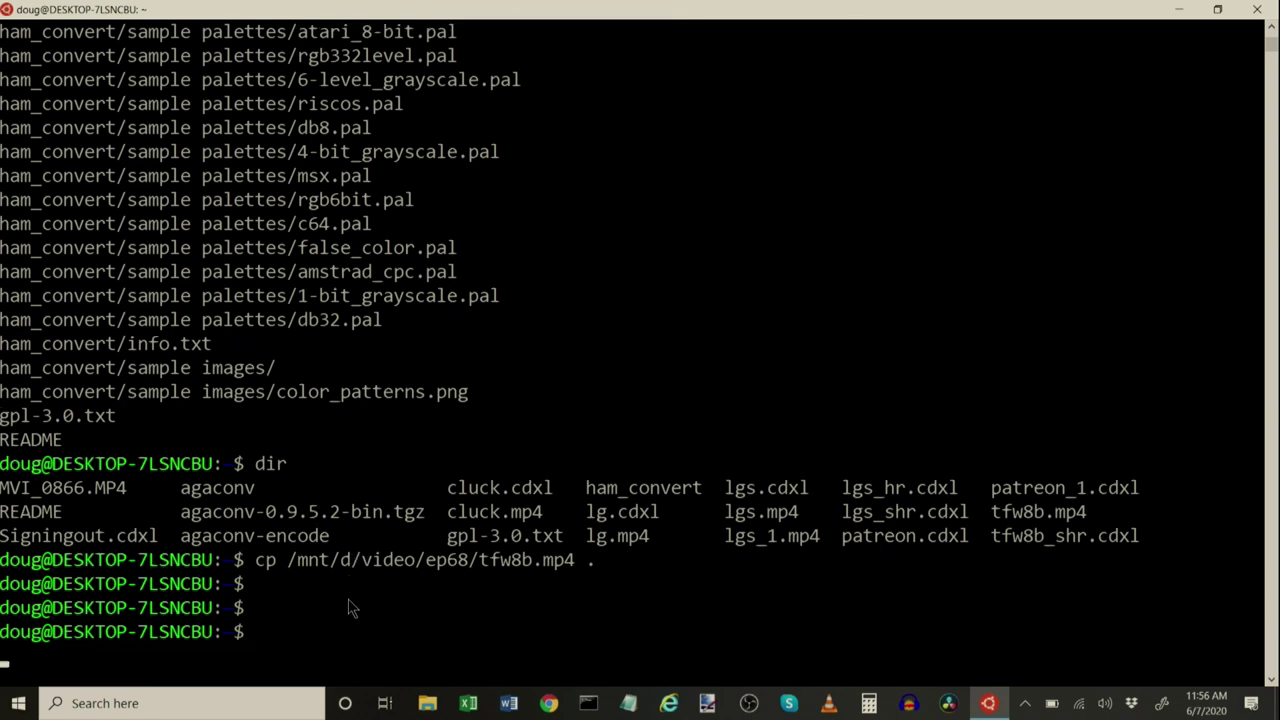
{"action": "key", "text": "Return"}
{"action": "key", "text": "Return"}
{"action": "key", "text": "Return"}
{"action": "key", "text": "Return"}
{"action": "key", "text": "Return"}
{"action": "key", "text": "Return"}
{"action": "key", "text": "Return"}
{"action": "key", "text": "Return"}
{"action": "key", "text": "Return"}
{"action": "key", "text": "Return"}
{"action": "key", "text": "Return"}
{"action": "key", "text": "Return"}
{"action": "key", "text": "Return"}
{"action": "key", "text": "Return"}
{"action": "key", "text": "Return"}
{"action": "key", "text": "Return"}
{"action": "key", "text": "Return"}
{"action": "key", "text": "Return"}
{"action": "key", "text": "Return"}
{"action": "key", "text": "Return"}
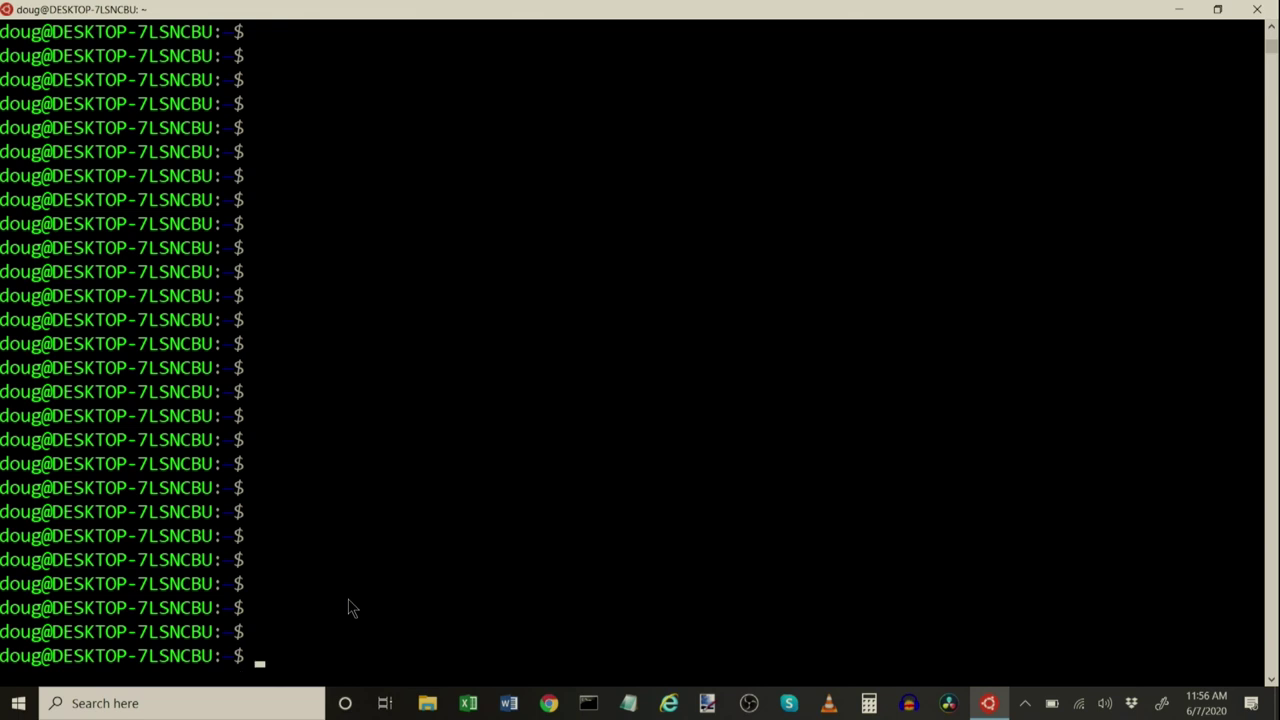
Step: Convert tfw8b.mp4 to tfw8b.cdxl by running ./agaconv with only the --in and --out options
{"action": "type", "text": "./av"}
{"action": "key", "text": "BackSpace"}
{"action": "type", "text": "gaconv "}
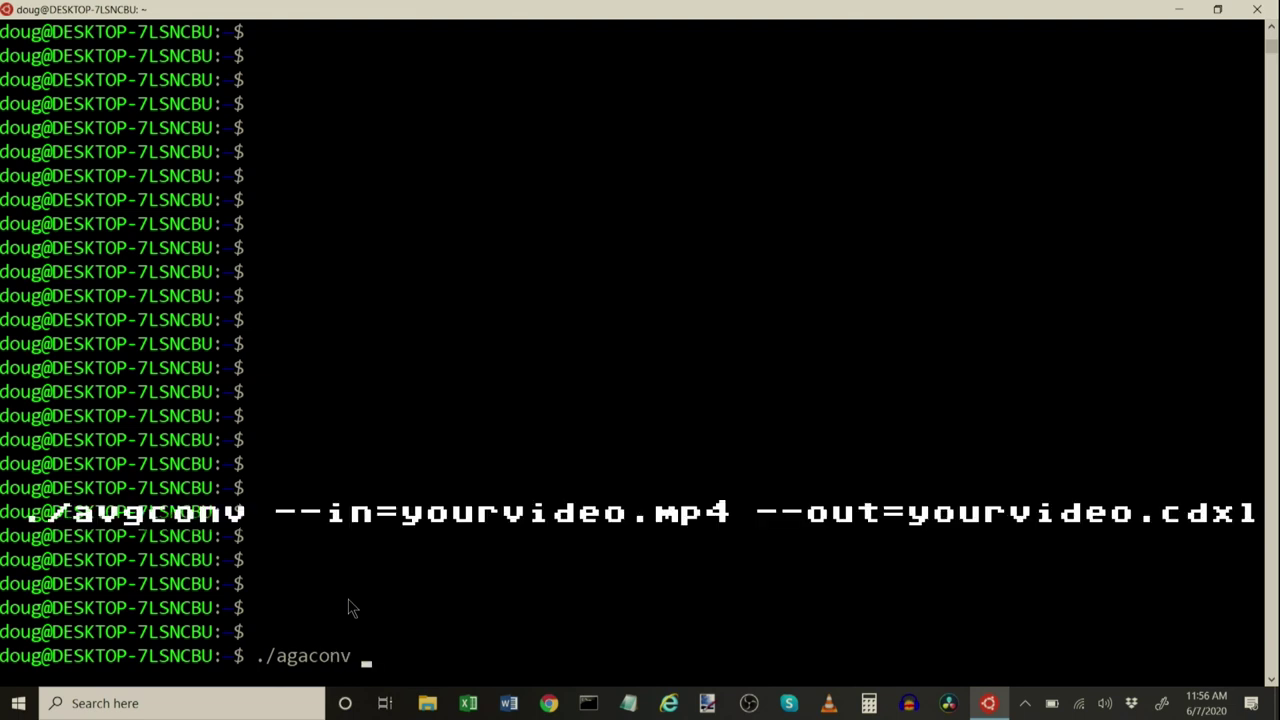
{"action": "type", "text": "--in=tfw8b."}
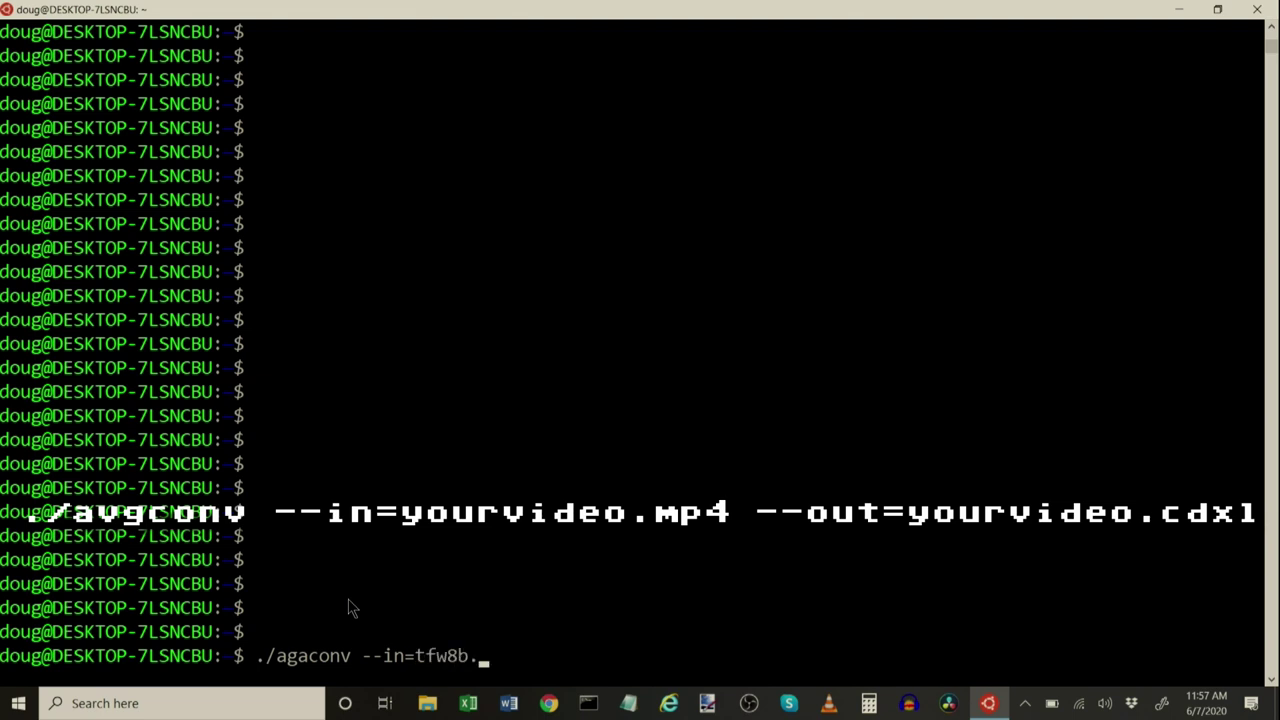
{"action": "type", "text": "mp"}
{"action": "type", "text": "4 "}
{"action": "type", "text": "--"}
{"action": "type", "text": "out"}
{"action": "type", "text": "="}
{"action": "type", "text": "tfw8"}
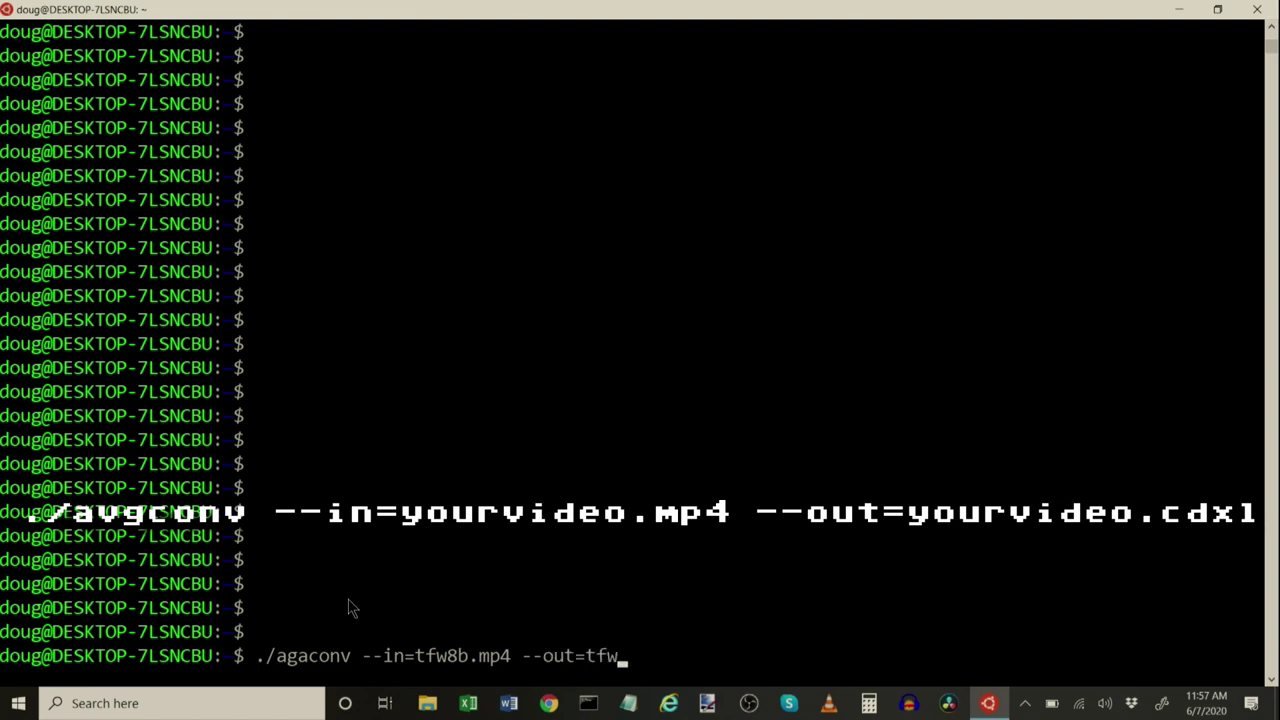
{"action": "type", "text": "b.cdxl"}
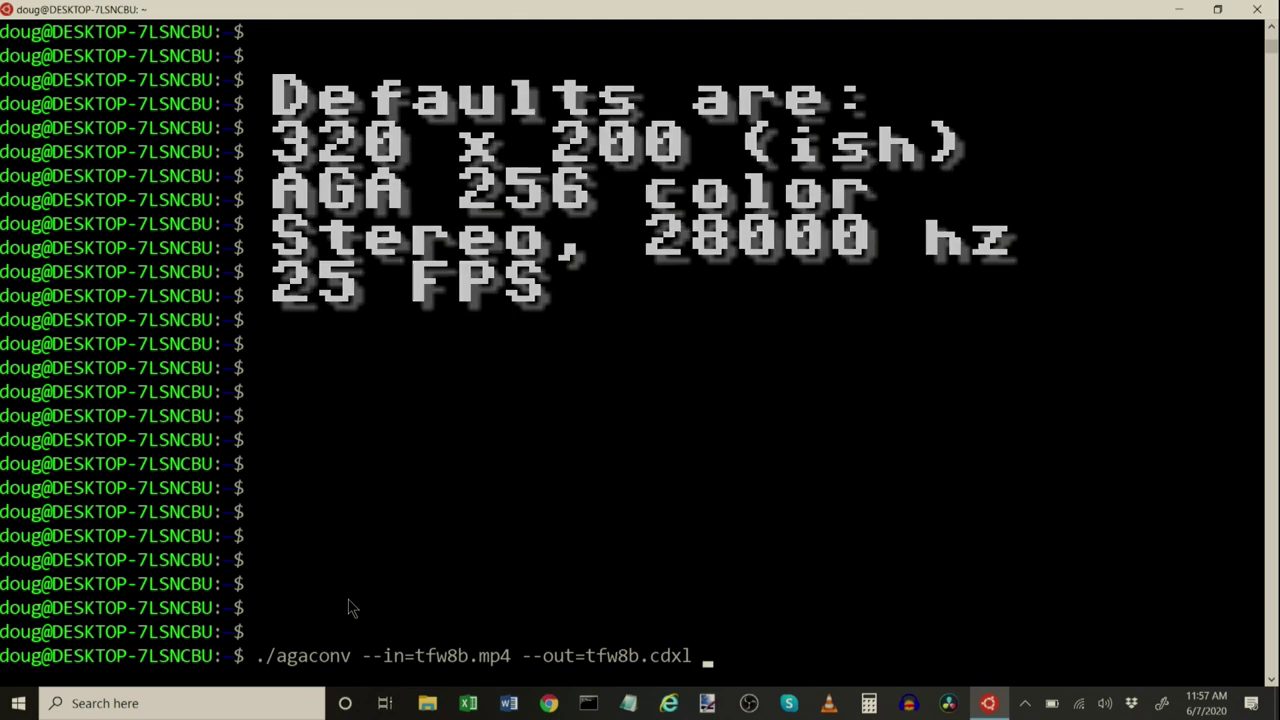
{"action": "key", "text": "Return"}
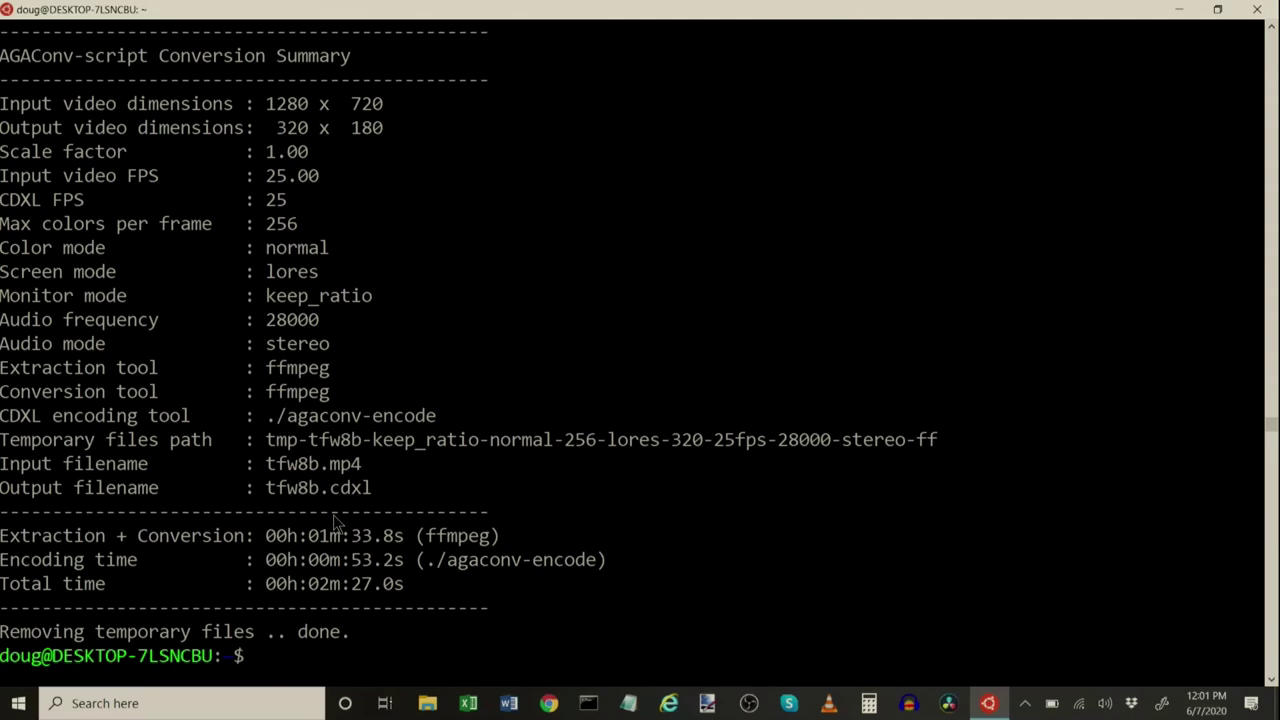
Step: Enter an ./agaconv command with --in=cluck.mp4, --out=cluck1.cdxl, --max-fps=15 and --frequency=15000, without running it
{"action": "right_click", "coordinate": [337, 521]}
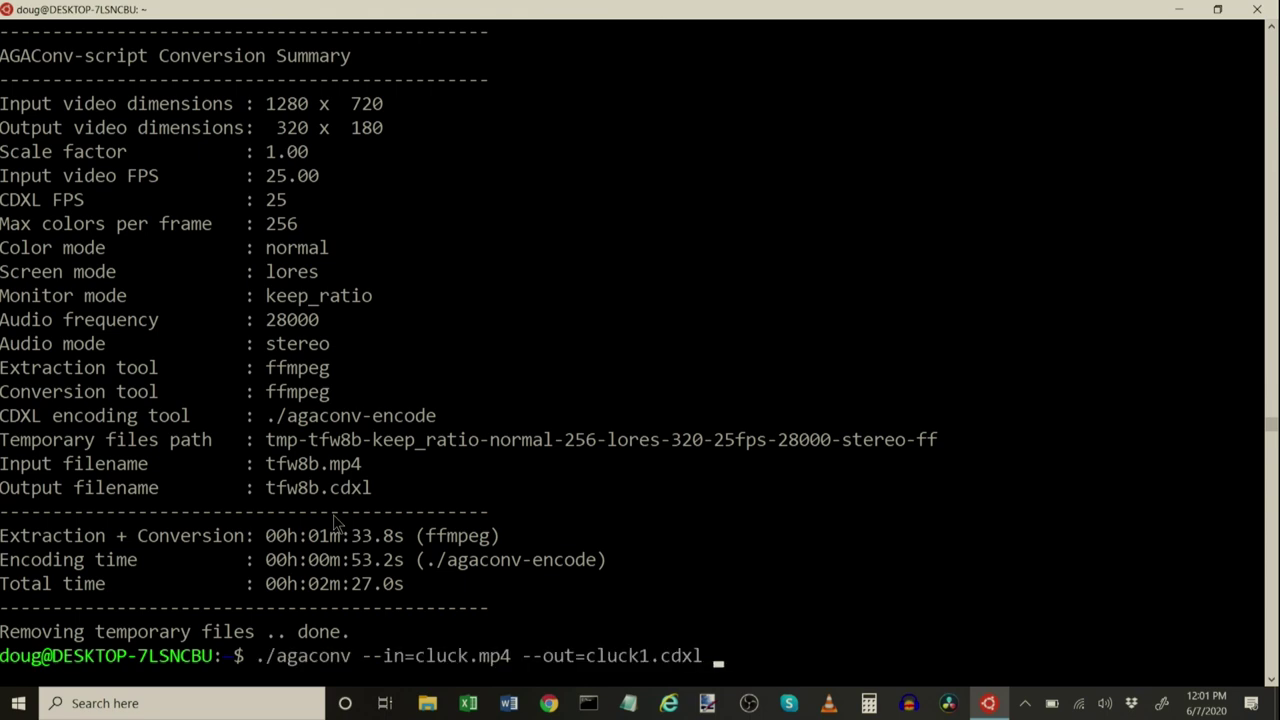
{"action": "type", "text": "--max-fps=15 -"}
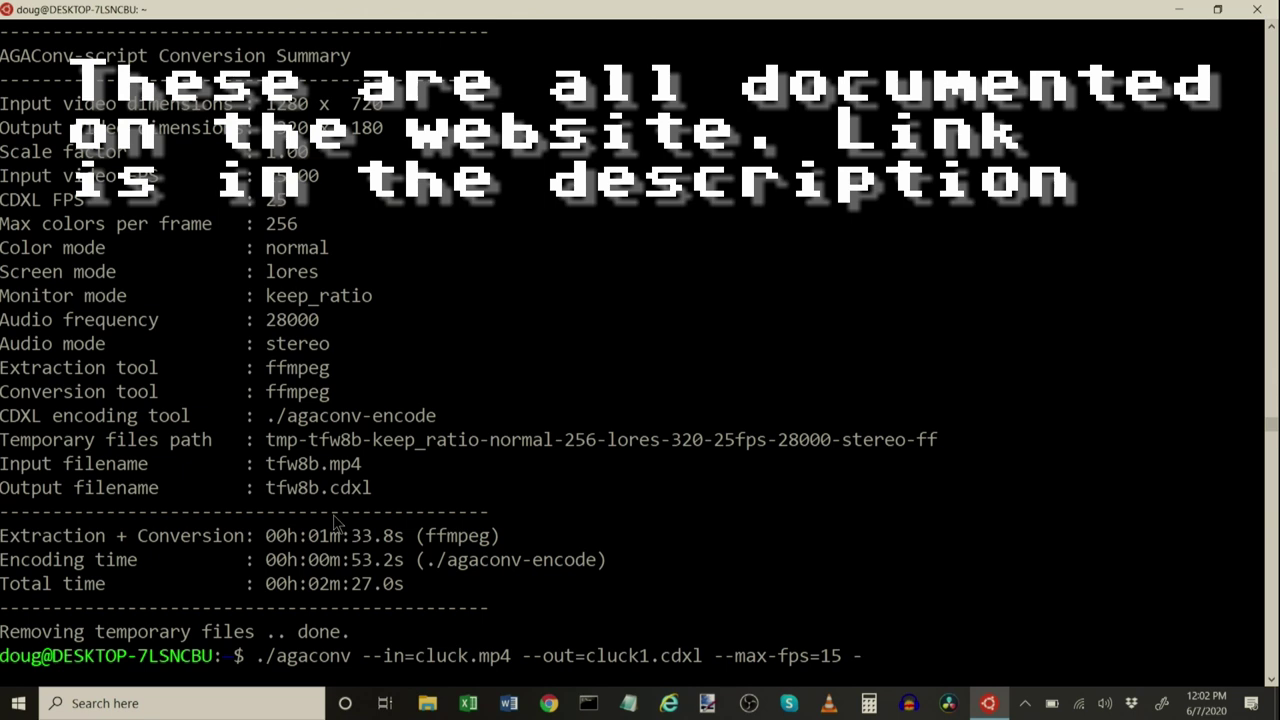
{"action": "type", "text": "freq"}
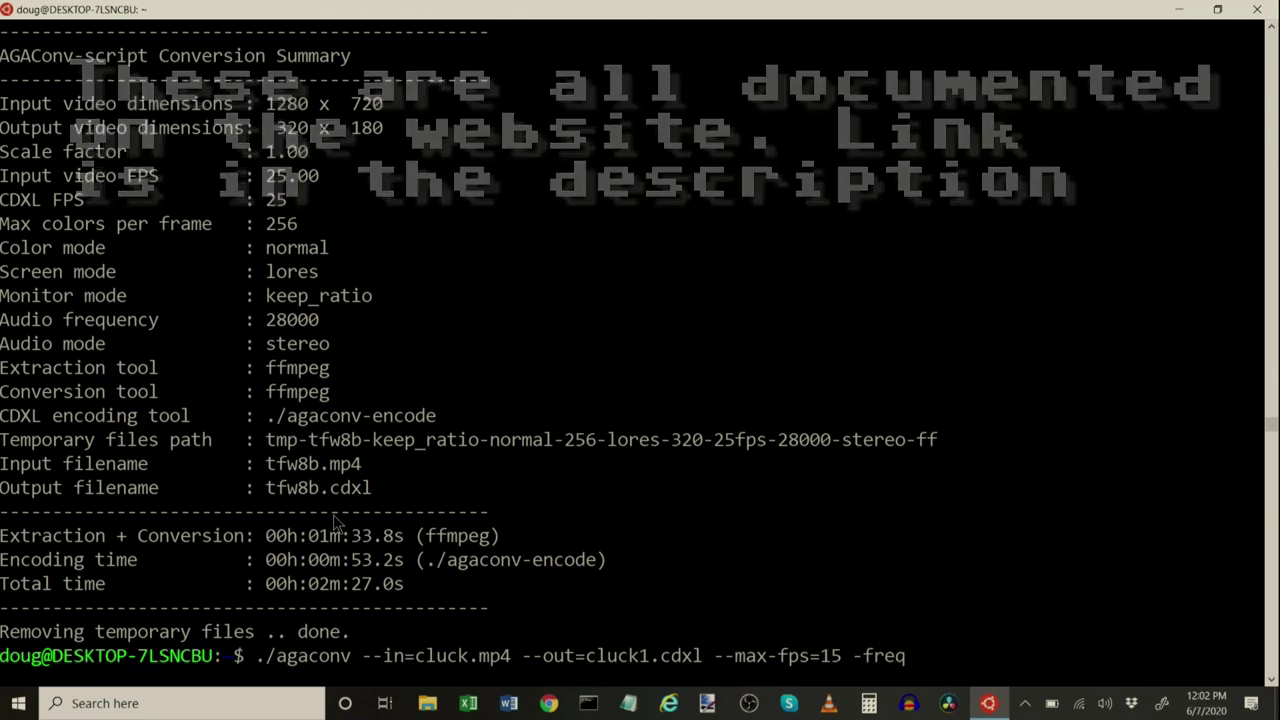
{"action": "type", "text": "uency"}
{"action": "key", "text": "ctrl+Left"}
{"action": "type", "text": "-"}
{"action": "key", "text": "End"}
{"action": "type", "text": "=15000"}
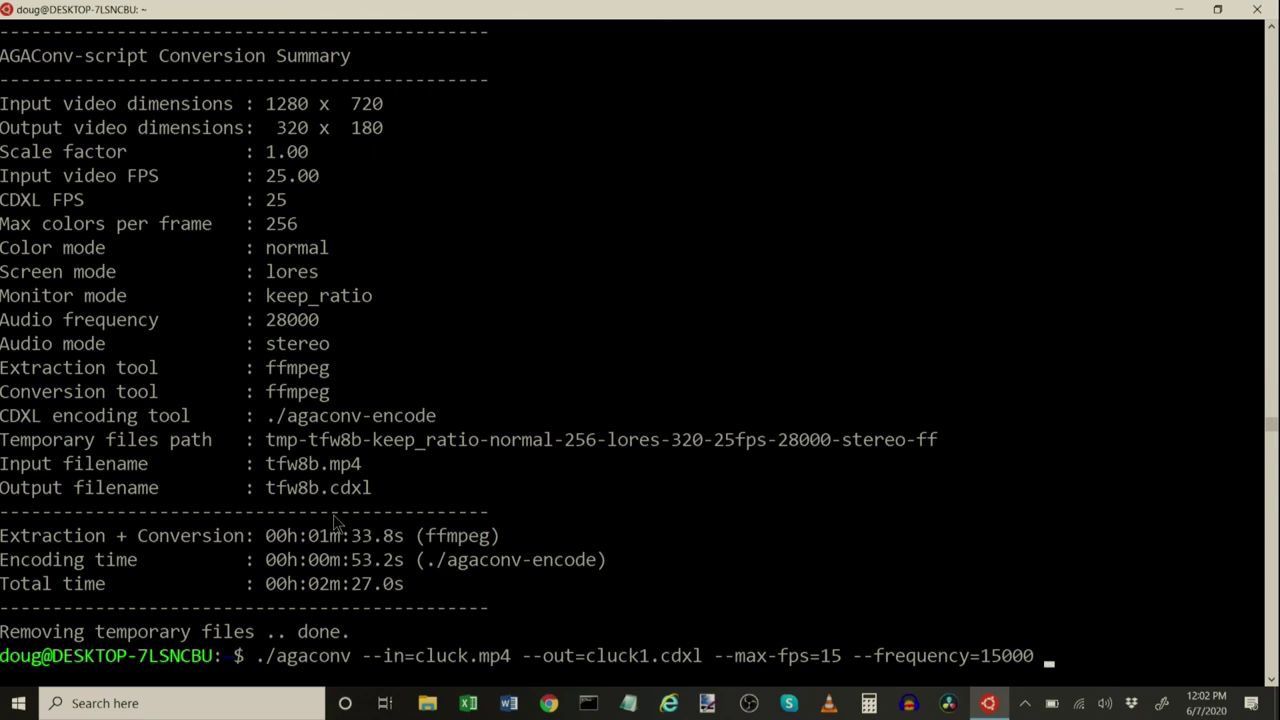
Step: Complete and run the command with --max-colors=128, --width=240, --height=140 and --audio-mode=mono, and list the directory contents with dir
{"action": "type", "text": "m"}
{"action": "key", "text": "BackSpace"}
{"action": "type", "text": "--max-colors=128"}
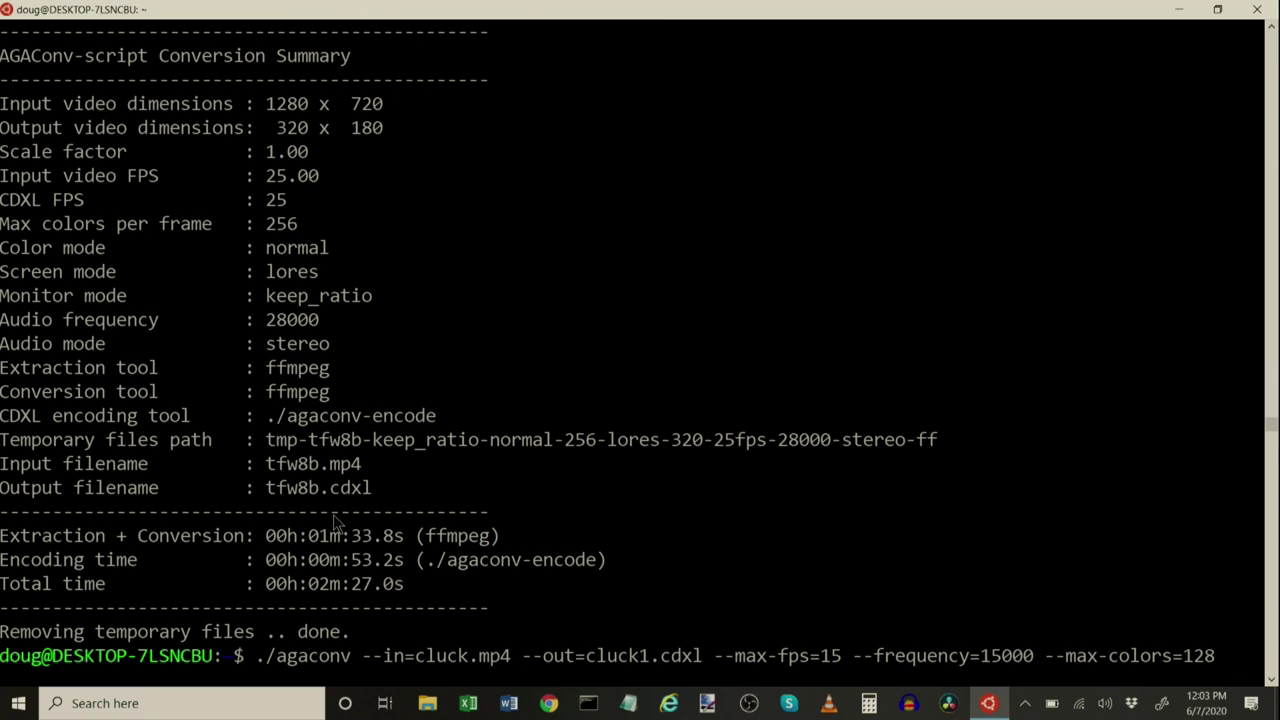
{"action": "type", "text": "--widt"}
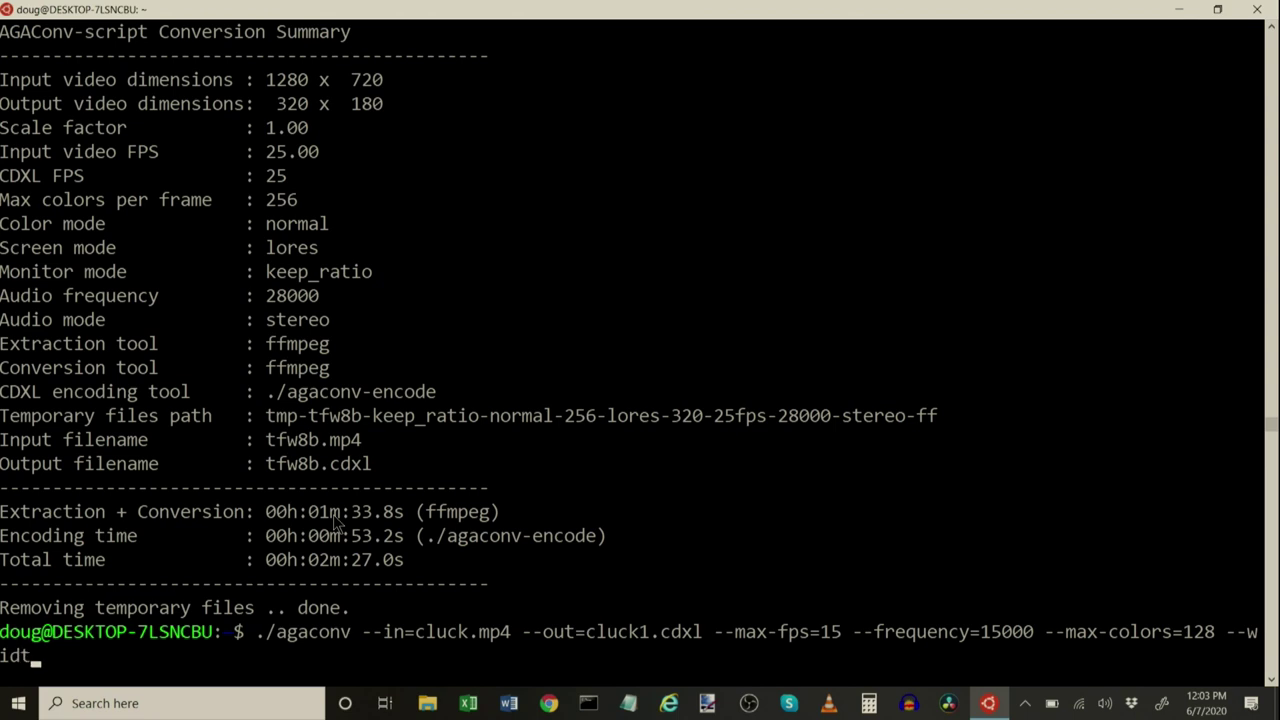
{"action": "type", "text": "h=240 --hei"}
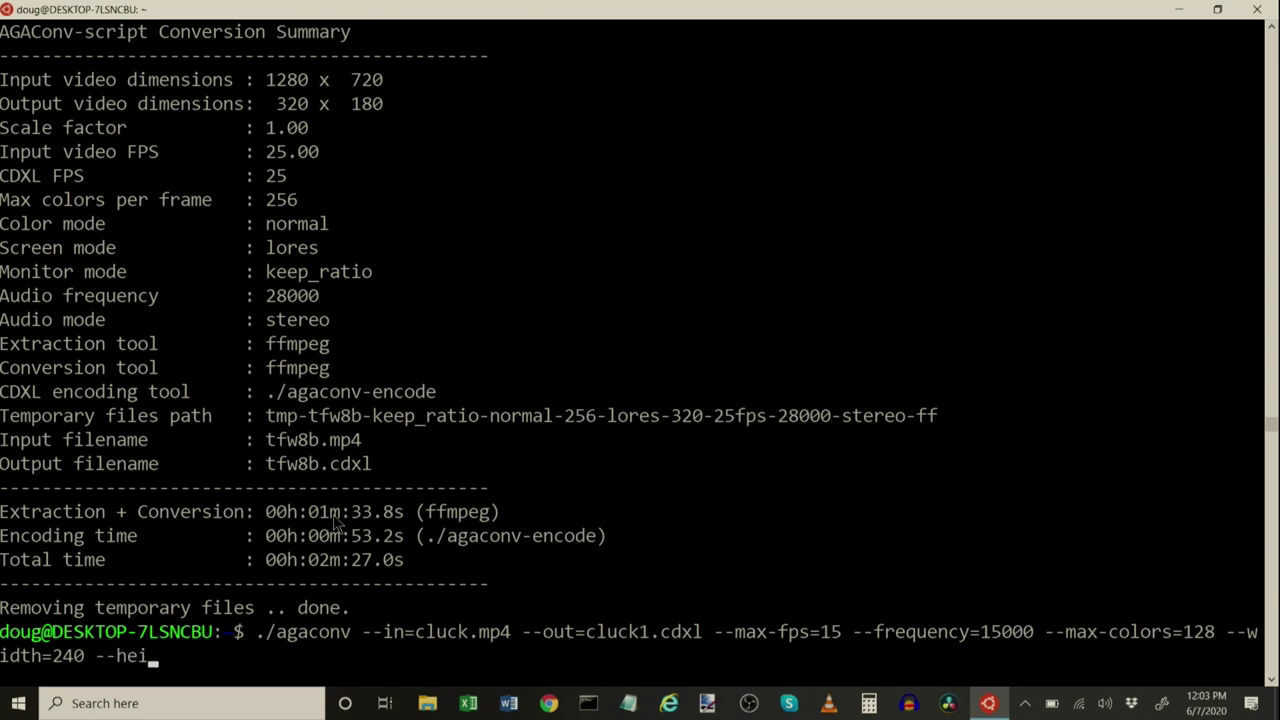
{"action": "type", "text": "ght=140 --aud"}
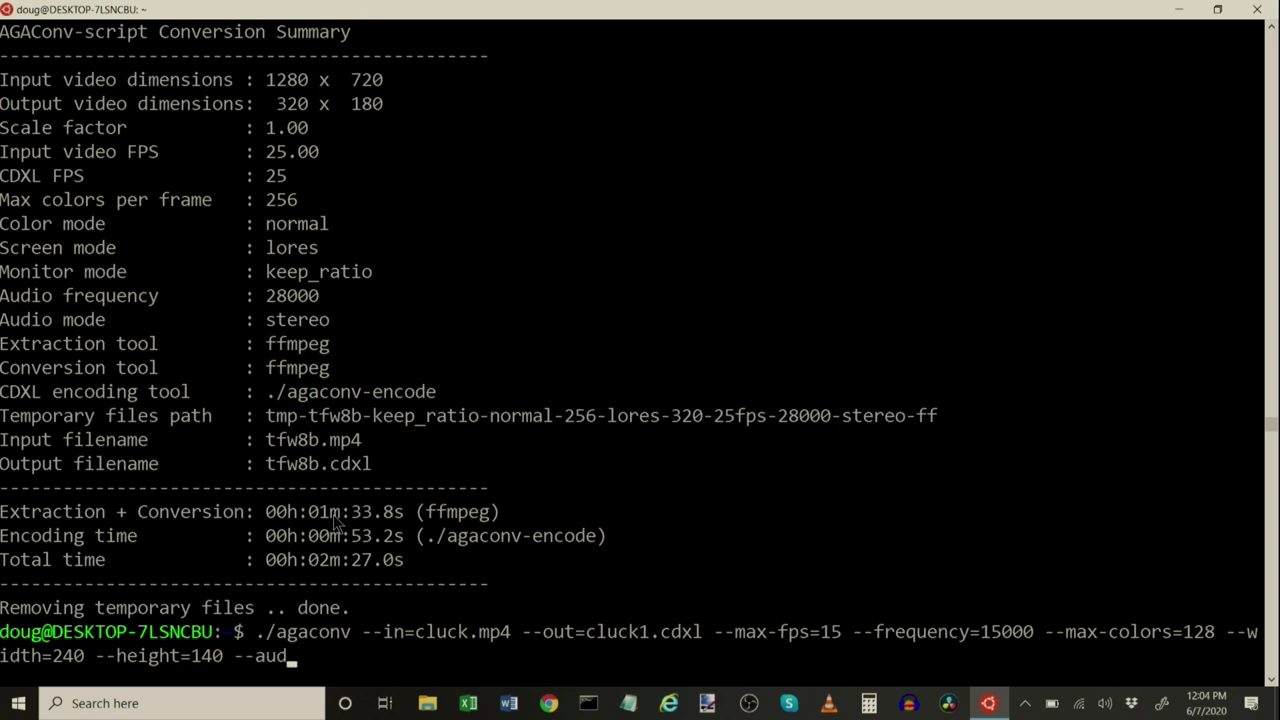
{"action": "type", "text": "io-mode=mono"}
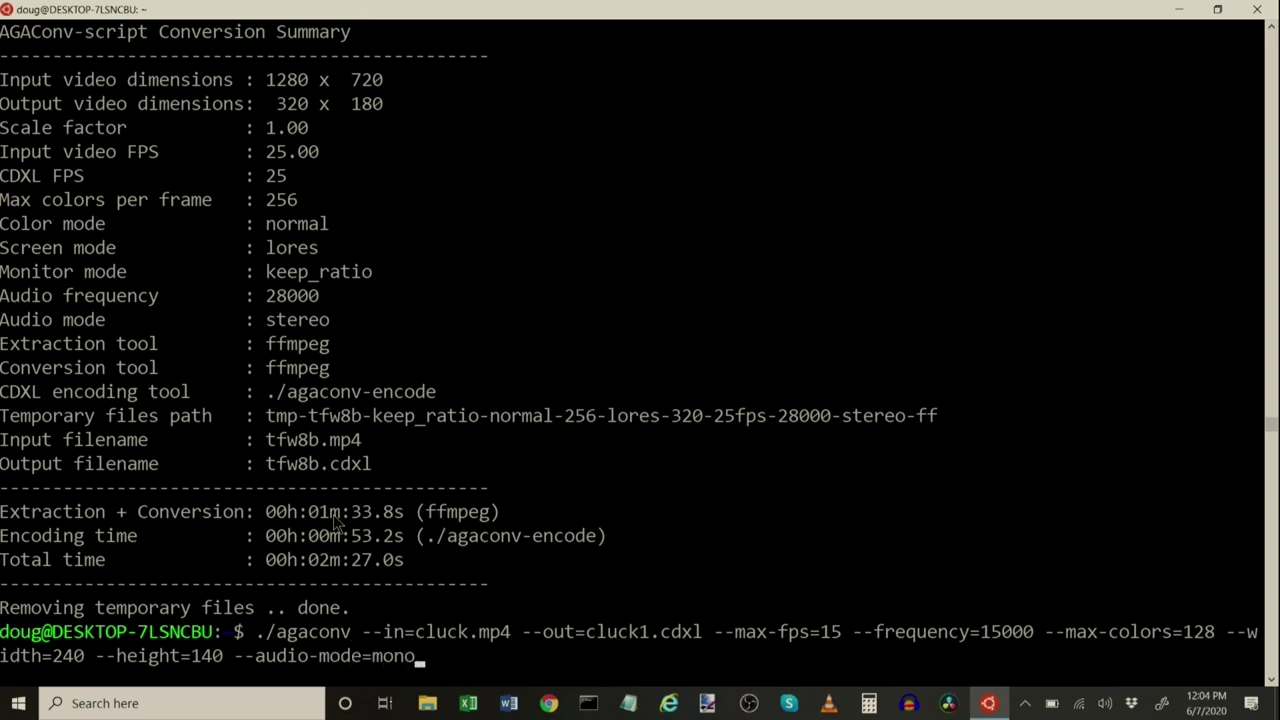
{"action": "key", "text": "Return"}
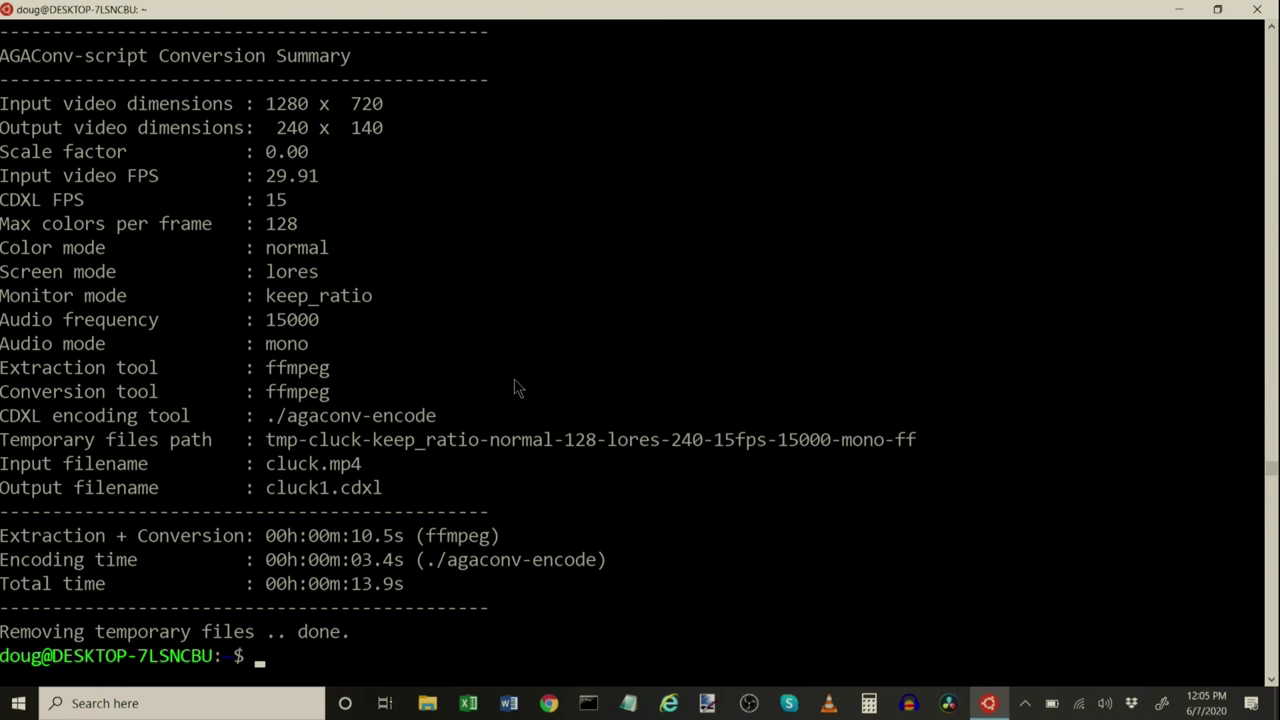
{"action": "type", "text": "dir"}
{"action": "key", "text": "Return"}
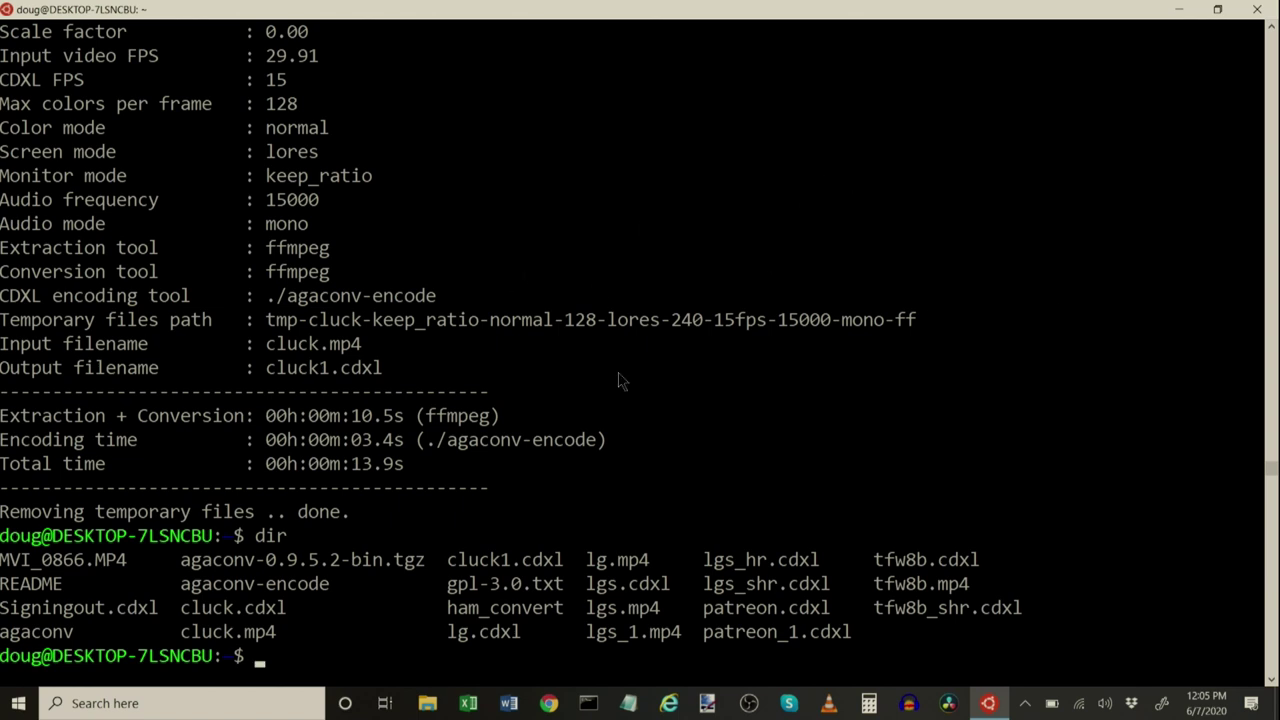
Step: Minimize the terminal and open the Ubuntu home folder from its desktop shortcut in a maximized File Explorer window
{"action": "type", "text": "cp"}
{"action": "left_click", "coordinate": [1178, 12]}
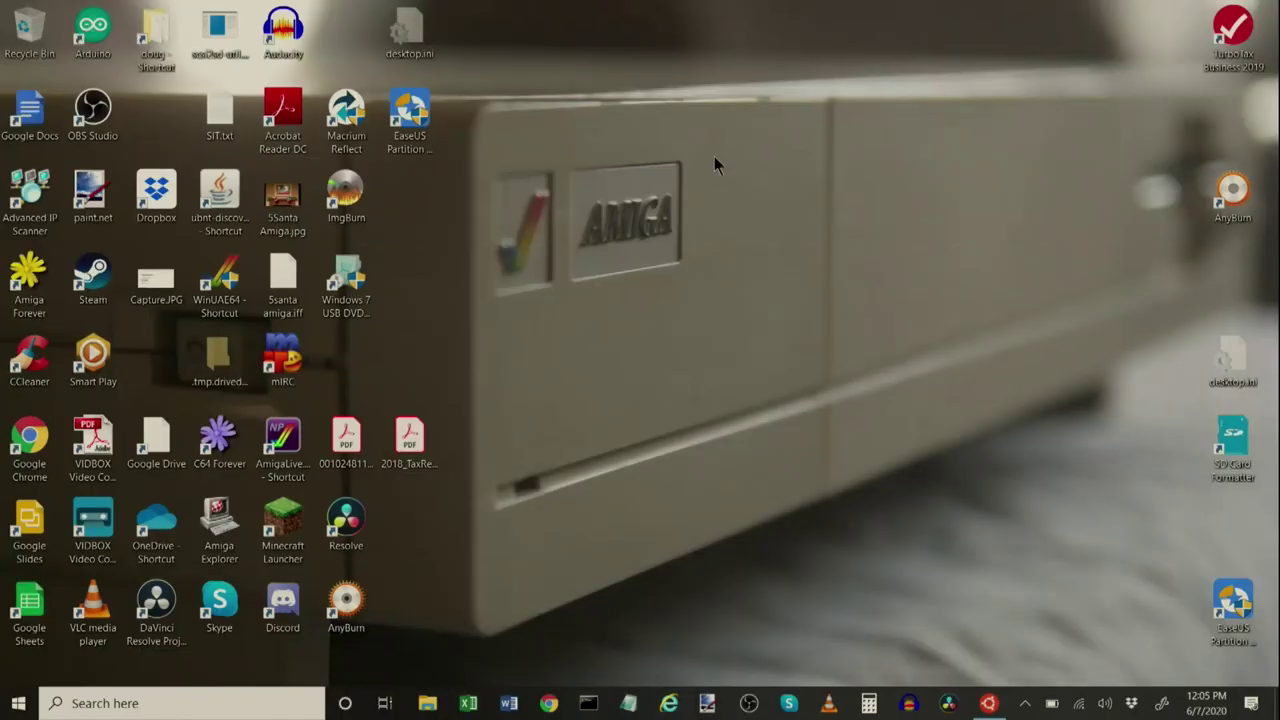
{"action": "double_click", "coordinate": [150, 40]}
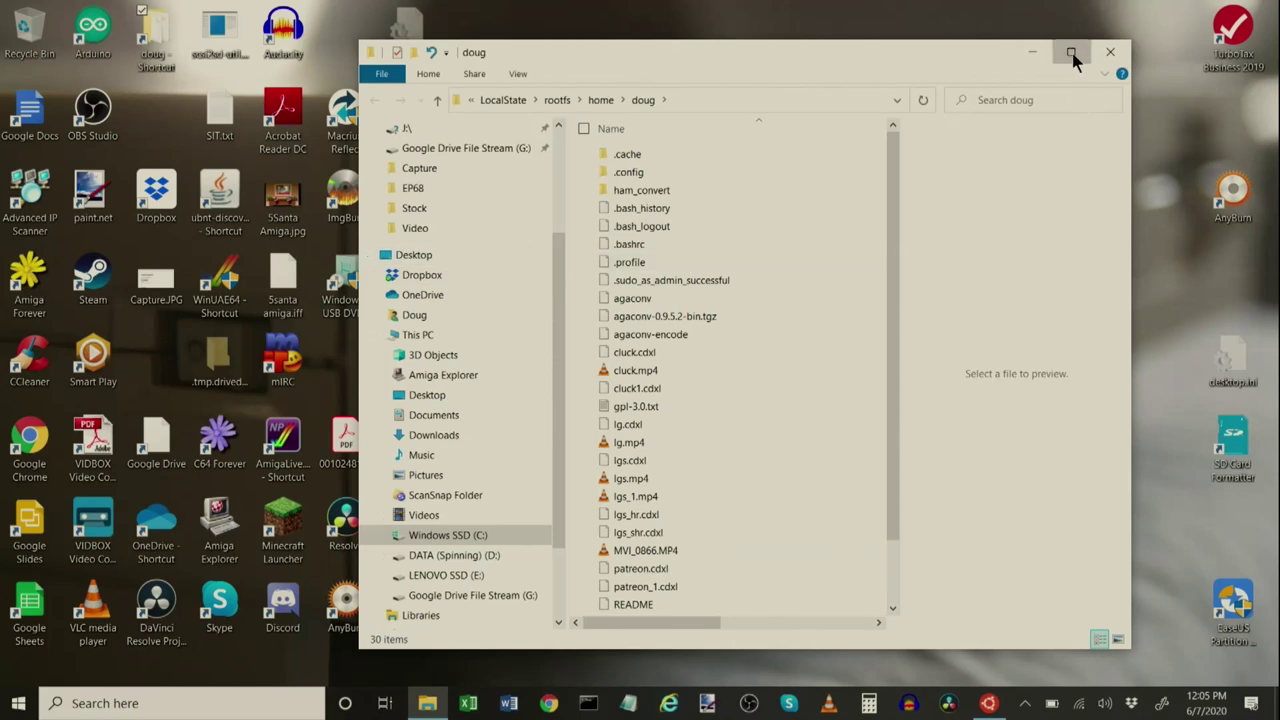
{"action": "left_click", "coordinate": [1070, 53]}
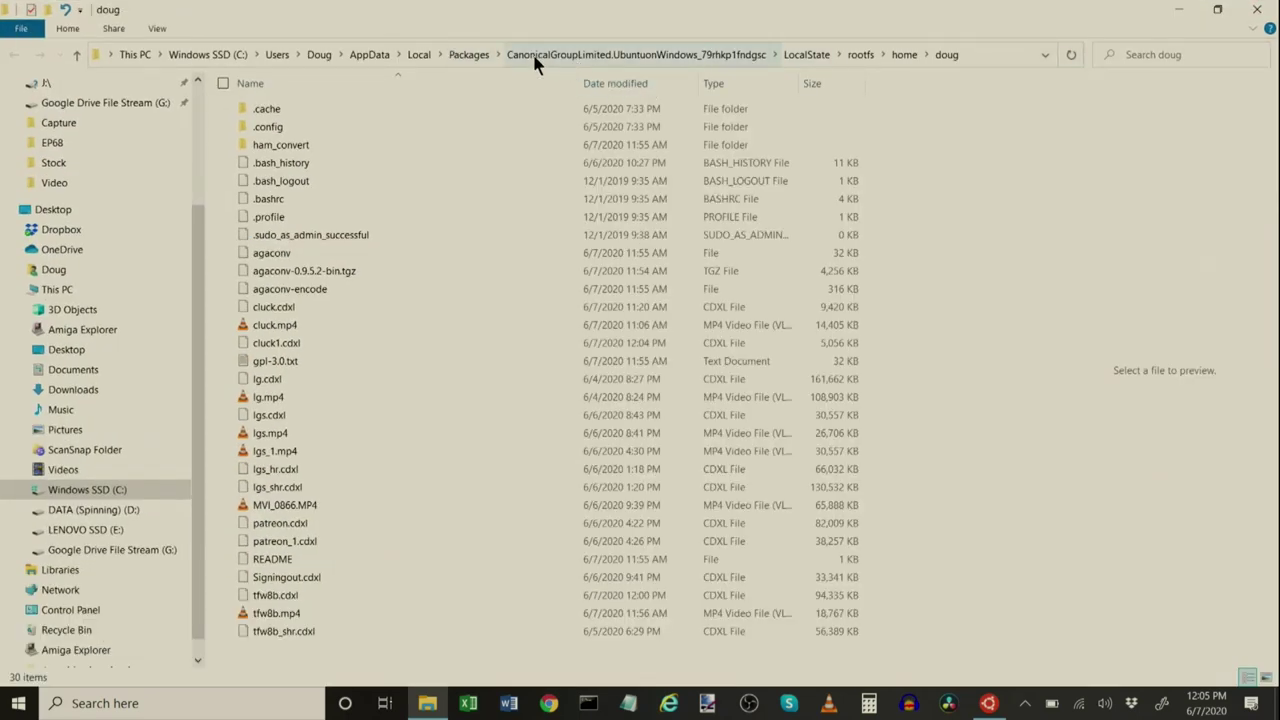